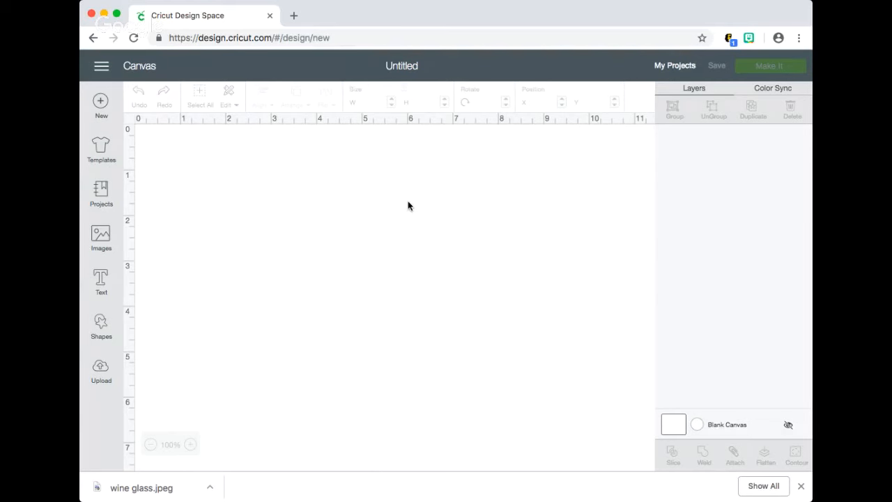
Search Google Images for stemless wine glasses in a new browser tab.
left_click(293, 16)
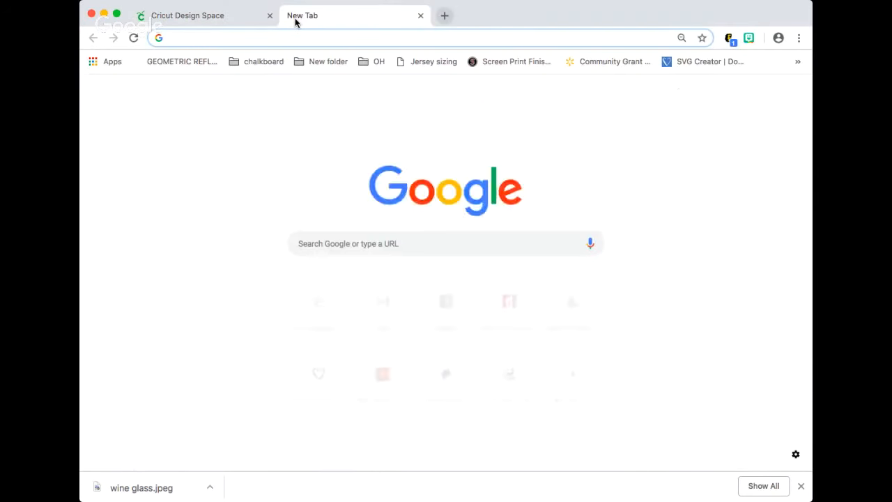
type("stemel")
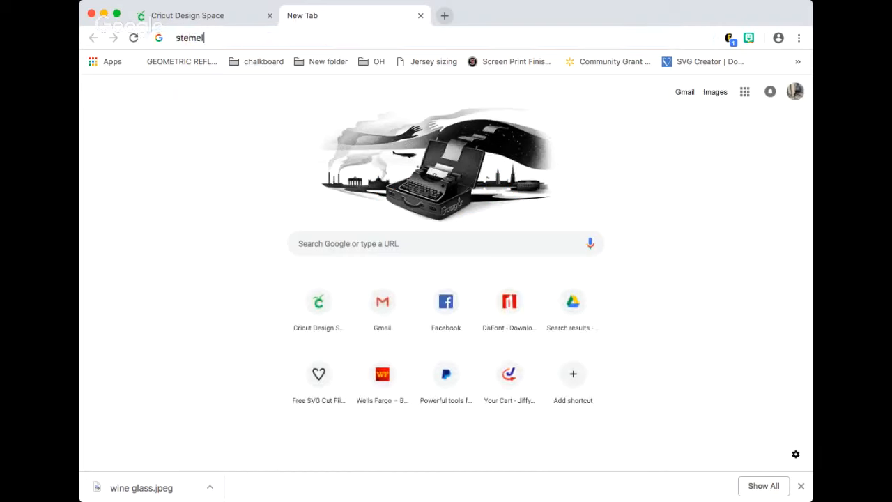
type("ess")
key("Return")
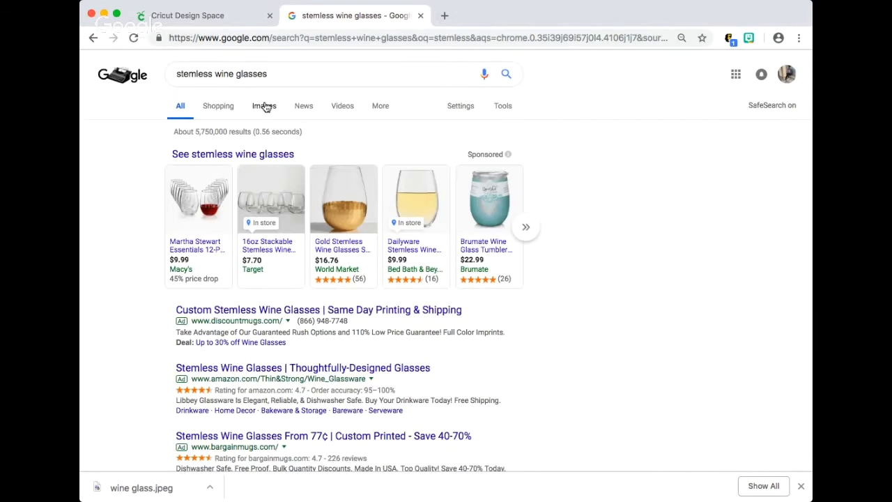
left_click(264, 107)
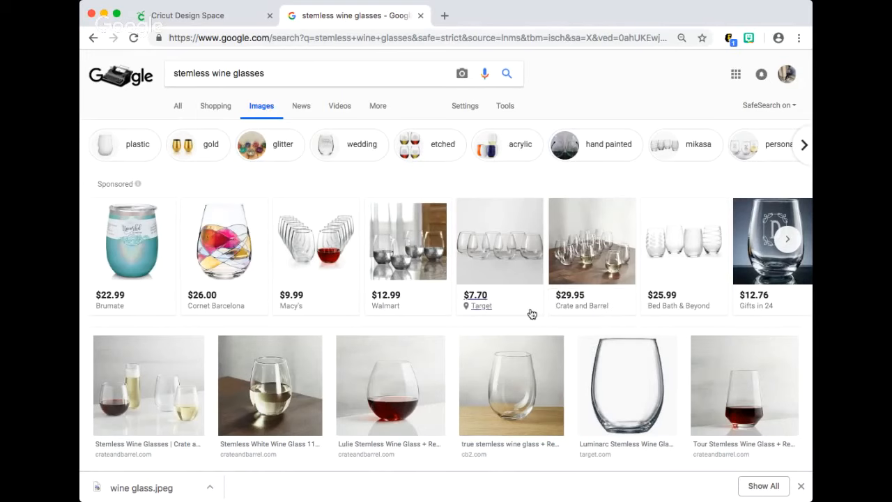
Save the Luminarc stemless wine glass picture as stemless.jpeg and close its enlarged preview.
scroll(531, 315, "down", 1)
scroll(531, 315, "down", 3)
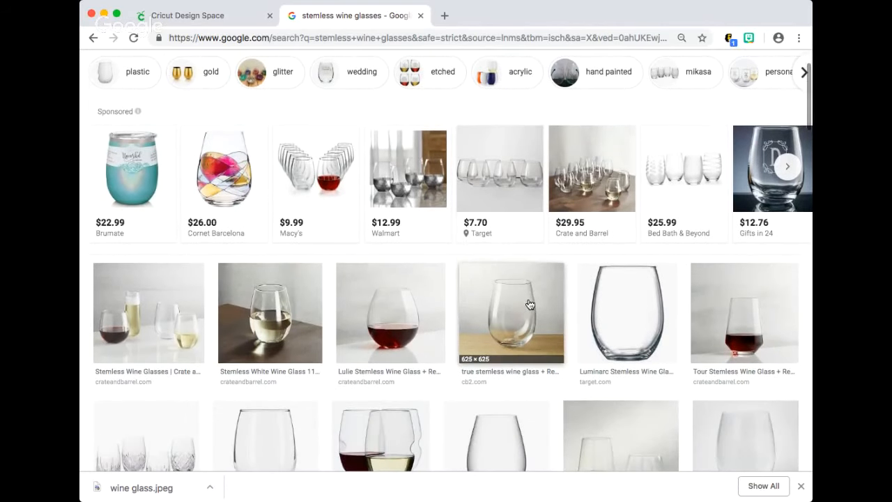
scroll(530, 303, "down", 2)
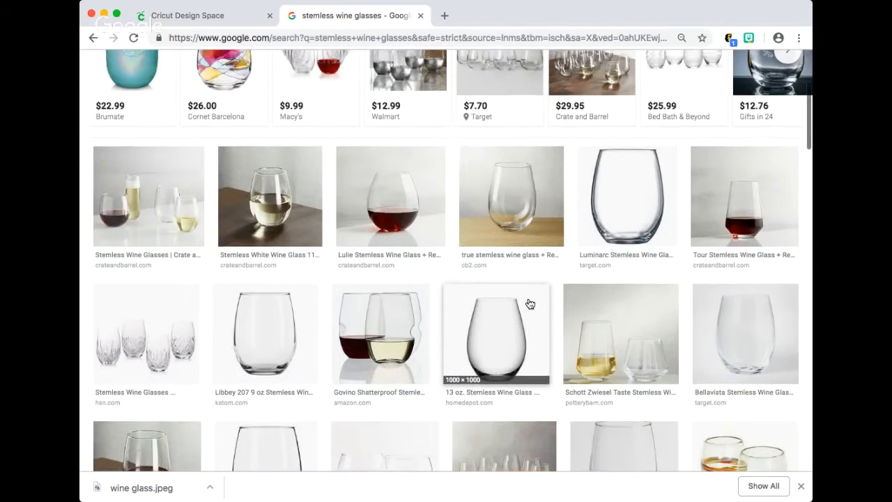
left_click(627, 204)
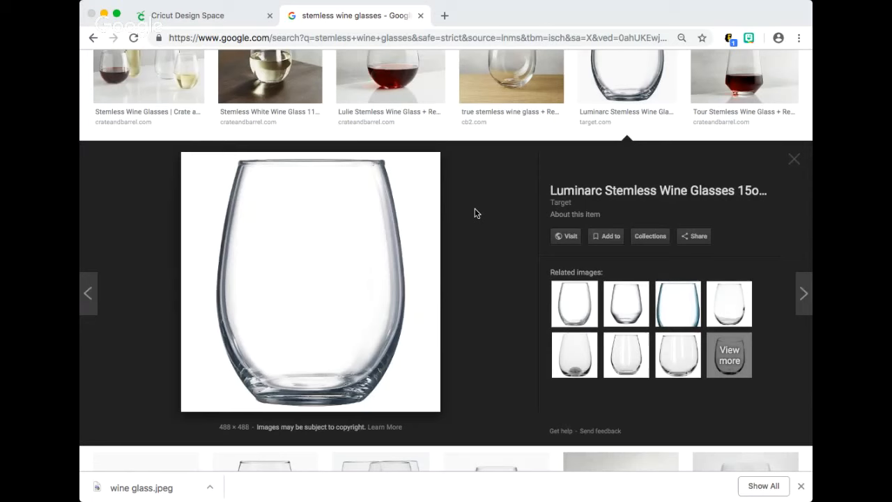
left_click(799, 163)
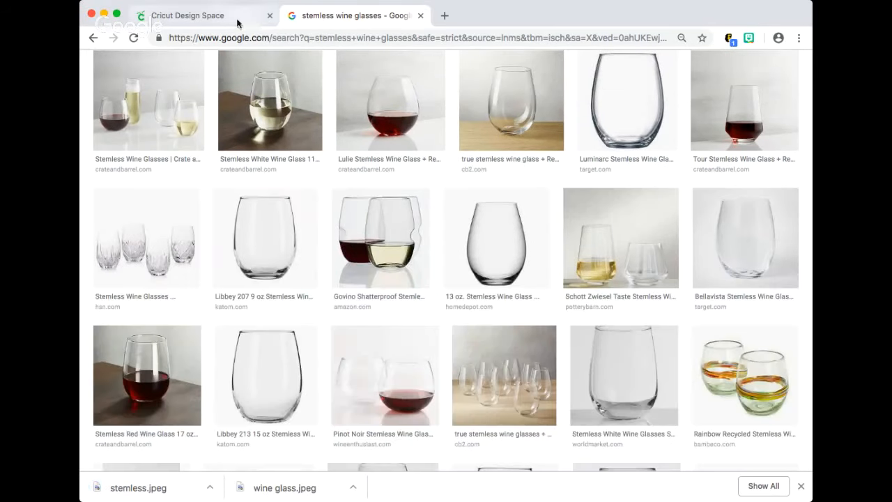
Switch to Cricut Design Space and upload the downloaded stemless.jpeg as a new image.
left_click(220, 19)
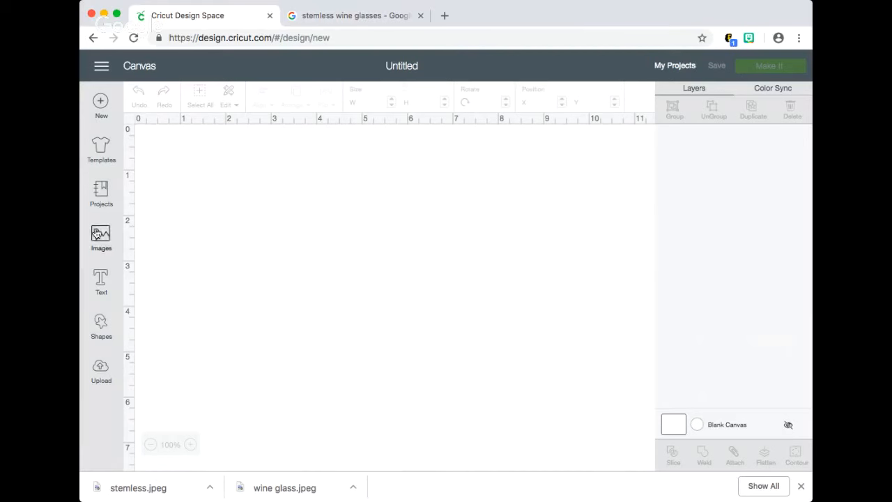
left_click(101, 381)
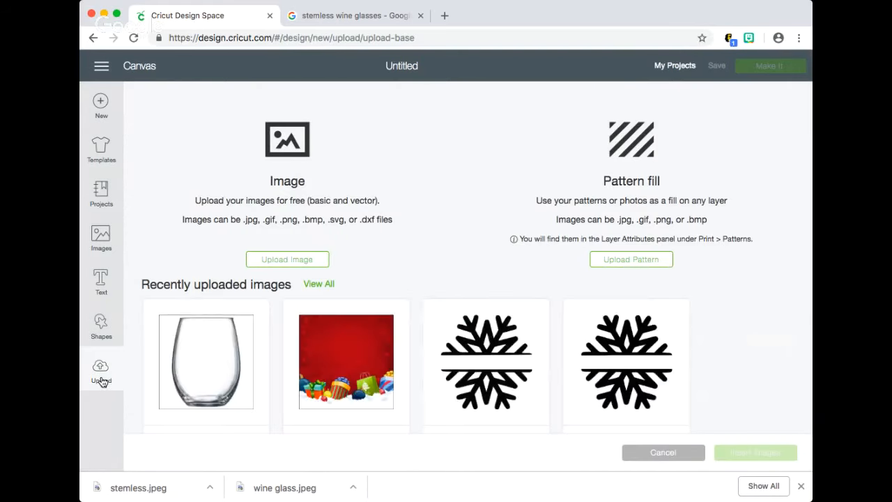
left_click(212, 369)
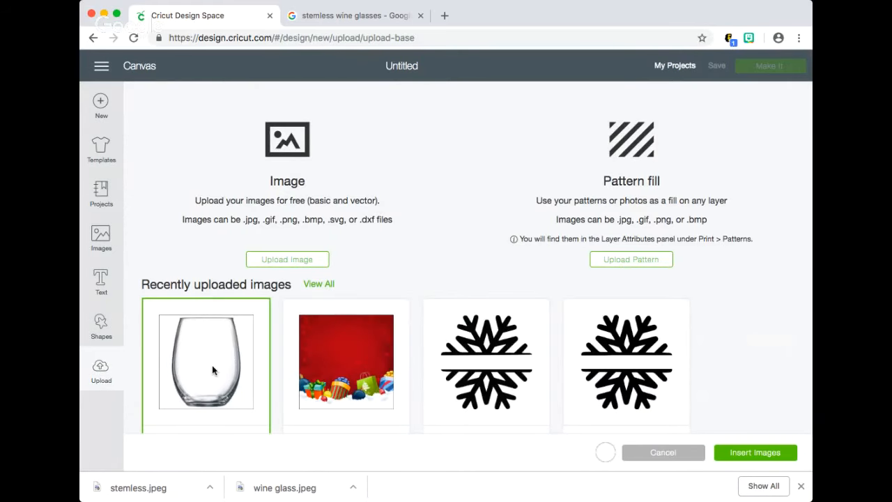
left_click(304, 262)
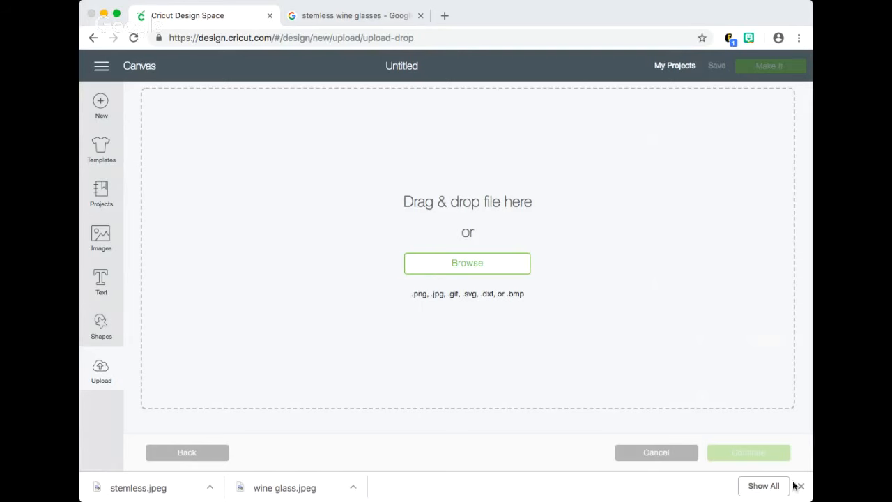
left_click_drag(138, 488, 704, 344)
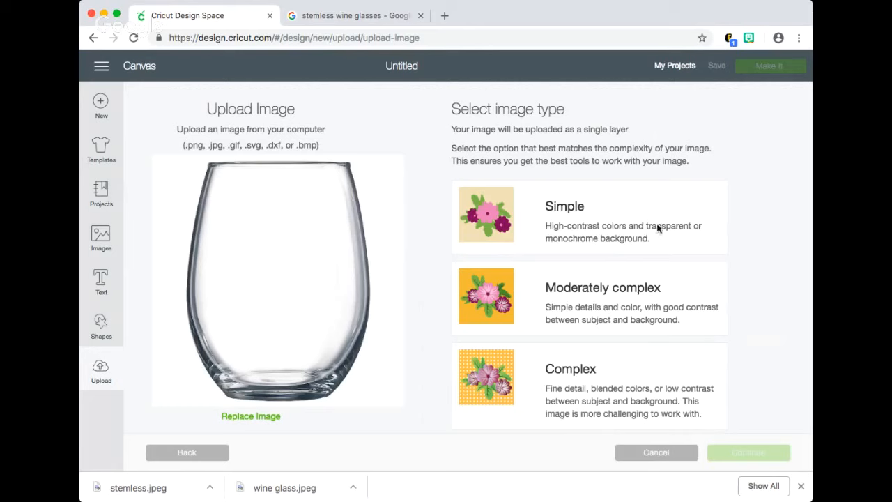
Preview the Simple and Moderately complex types for the uploaded glass, and continue with Complex as its image type.
left_click(637, 210)
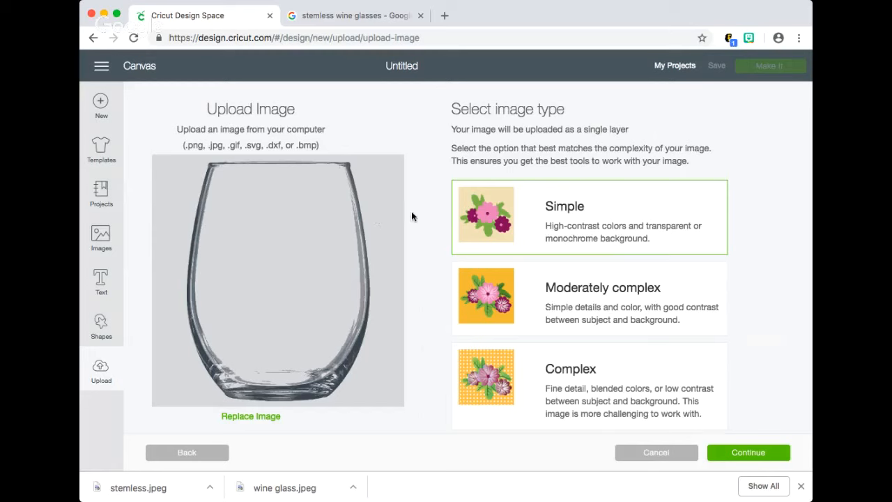
left_click(618, 310)
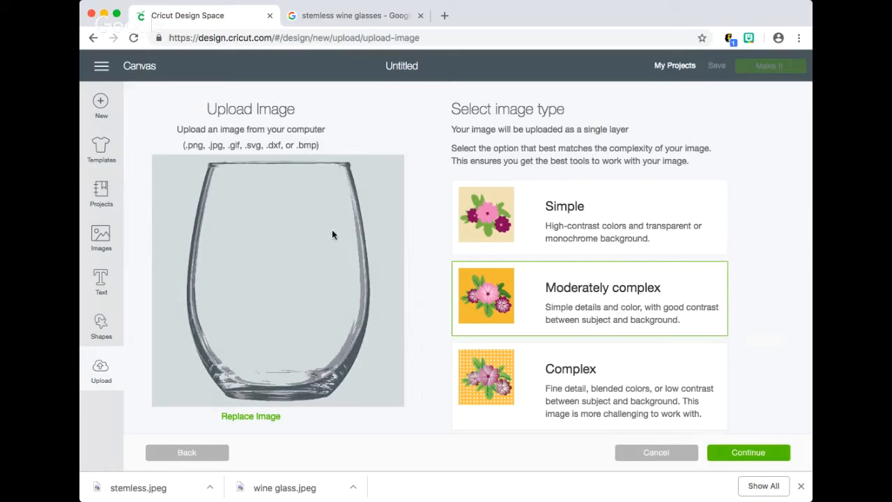
left_click(548, 371)
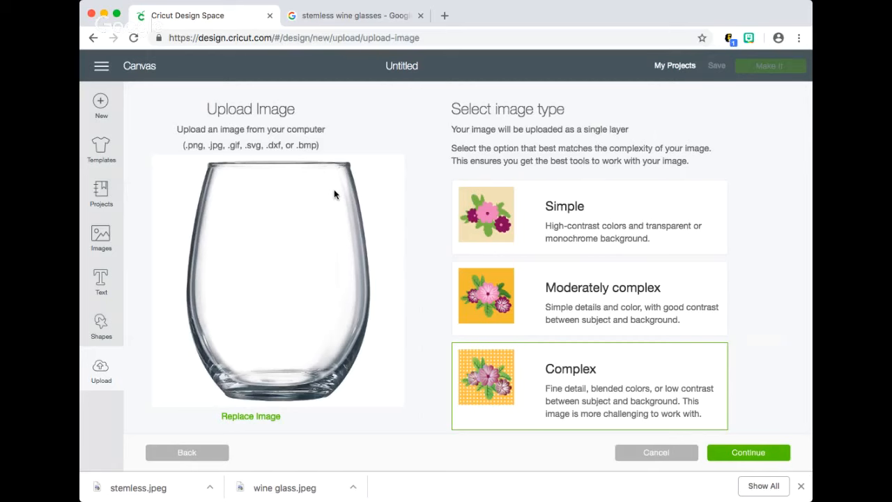
left_click(746, 455)
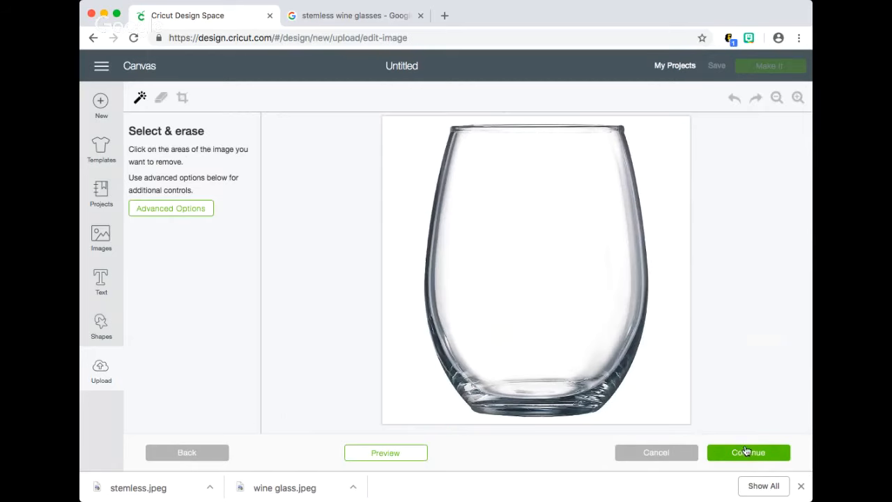
Try erasing the white background around the glass, undo it, and save the upload as a Print Then Cut image named stemless.
left_click(661, 192)
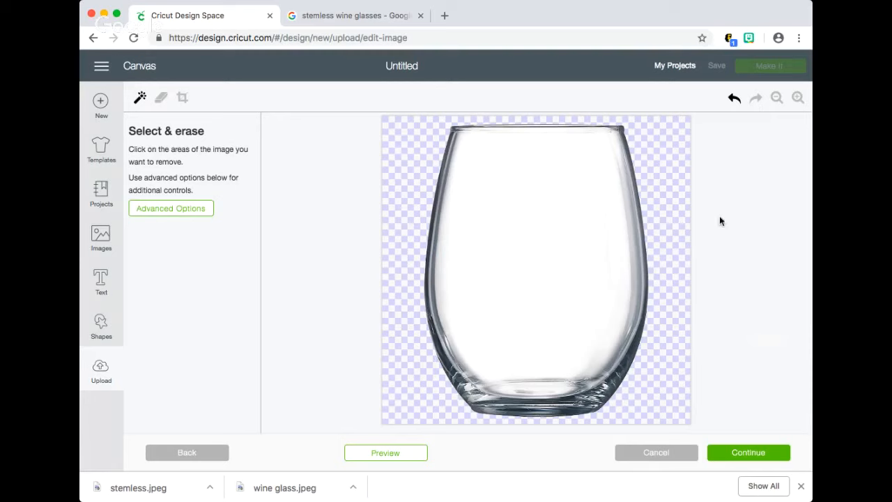
left_click(734, 99)
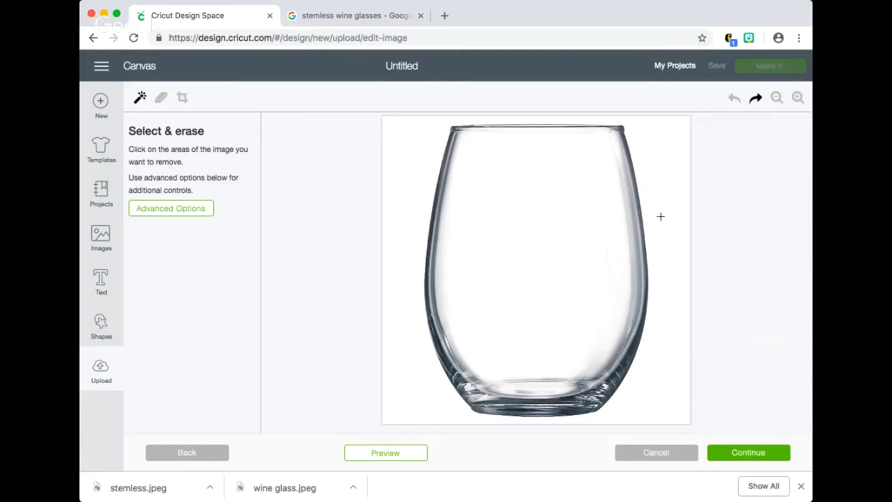
left_click(737, 453)
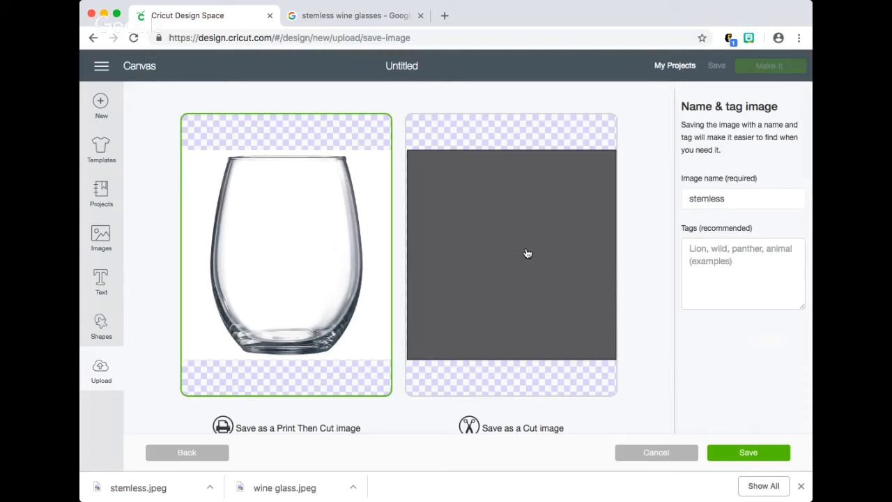
left_click(751, 455)
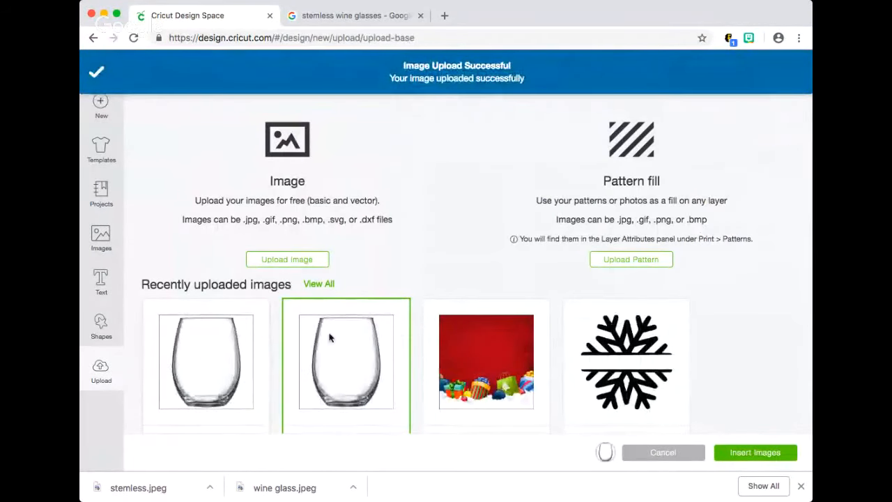
Insert the previously uploaded wine glass image, enlarge it to about 5.23 in square and place it near X 1.83, Y 0.82.
left_click(751, 454)
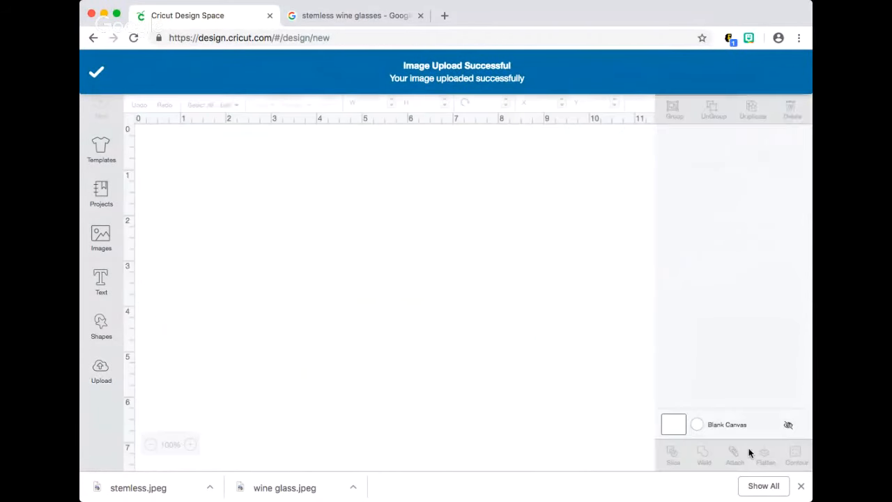
left_click_drag(284, 274, 450, 432)
left_click_drag(360, 338, 395, 305)
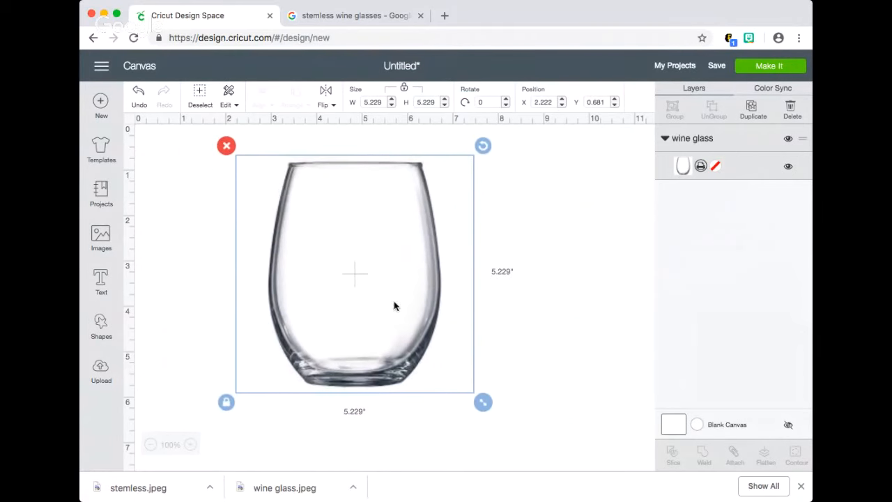
left_click(538, 328)
left_click(418, 314)
mouse_move(315, 256)
left_mouse_down()
mouse_move(286, 252)
mouse_move(298, 260)
left_mouse_up()
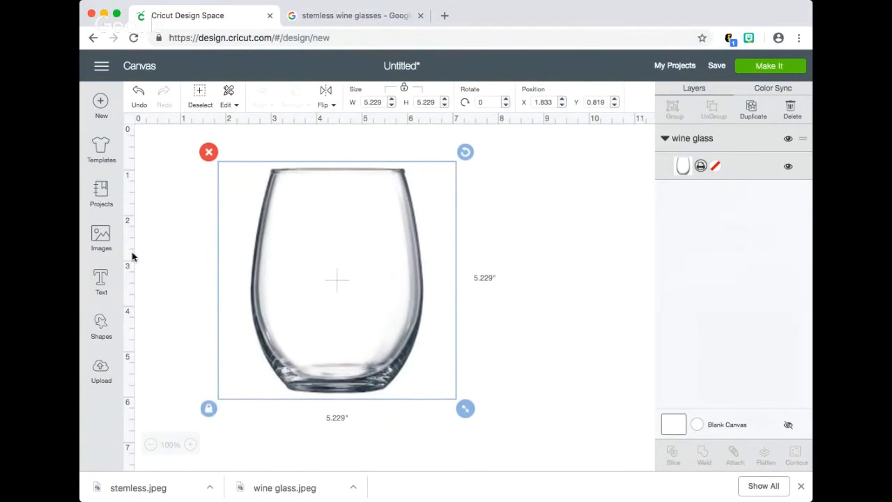
Add a text box to the canvas and set its font to the system font Monogram kk sc.
left_click(131, 256)
left_click(101, 279)
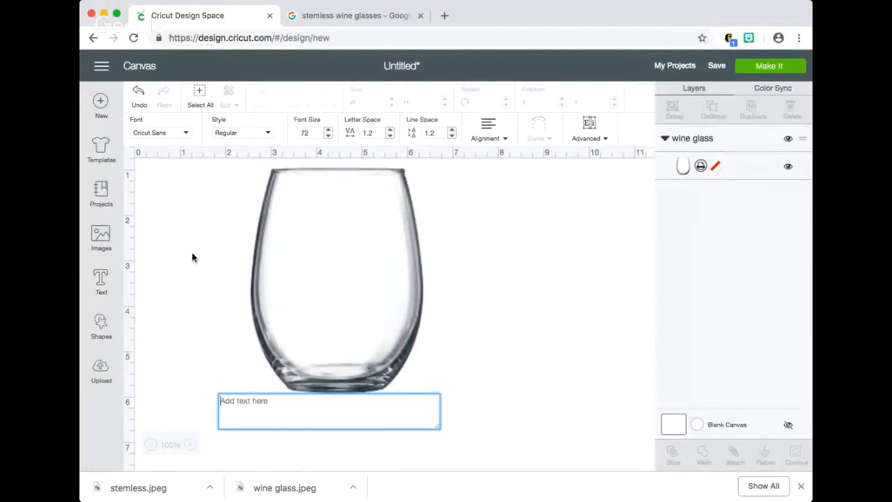
left_click(182, 133)
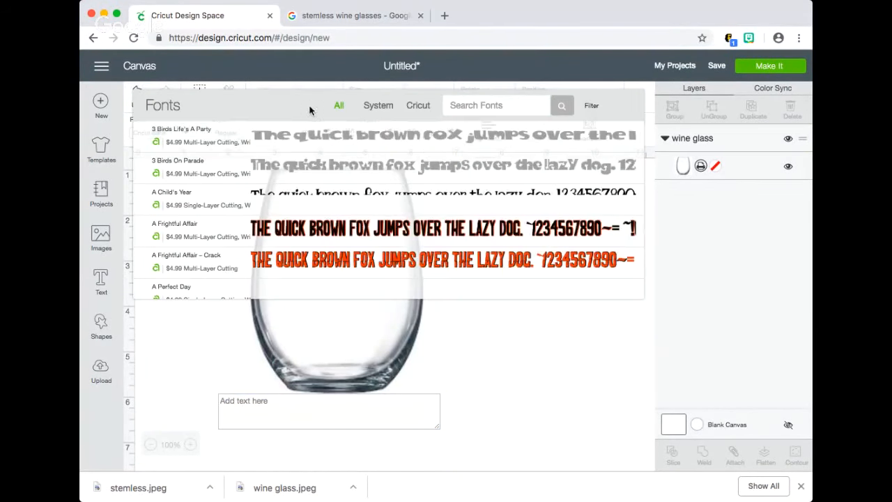
left_click(378, 105)
left_click(508, 106)
type("mon")
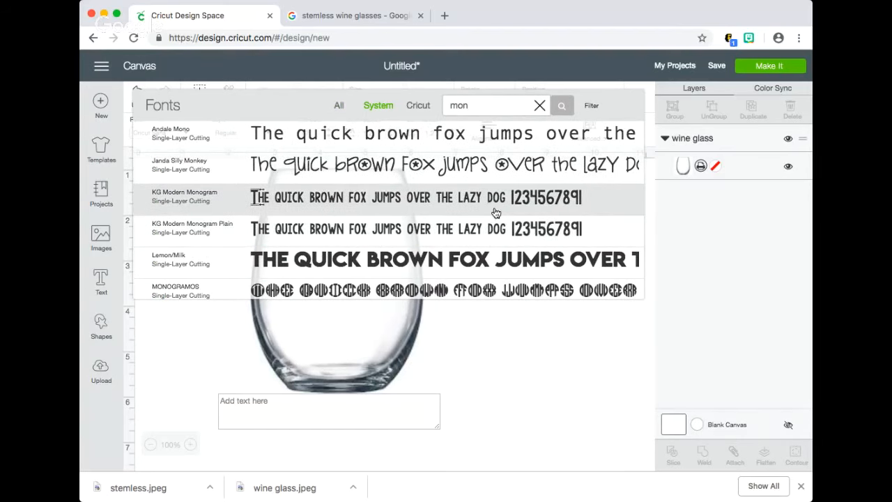
scroll(495, 212, "down", 2)
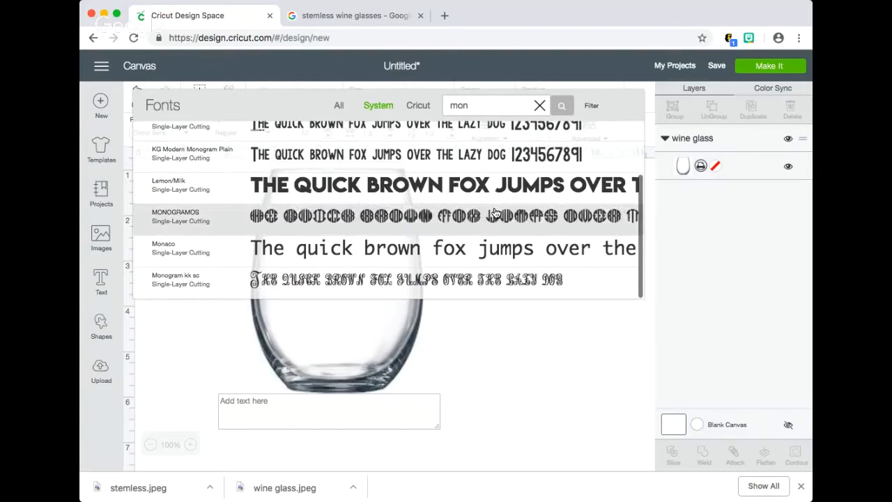
left_click(481, 292)
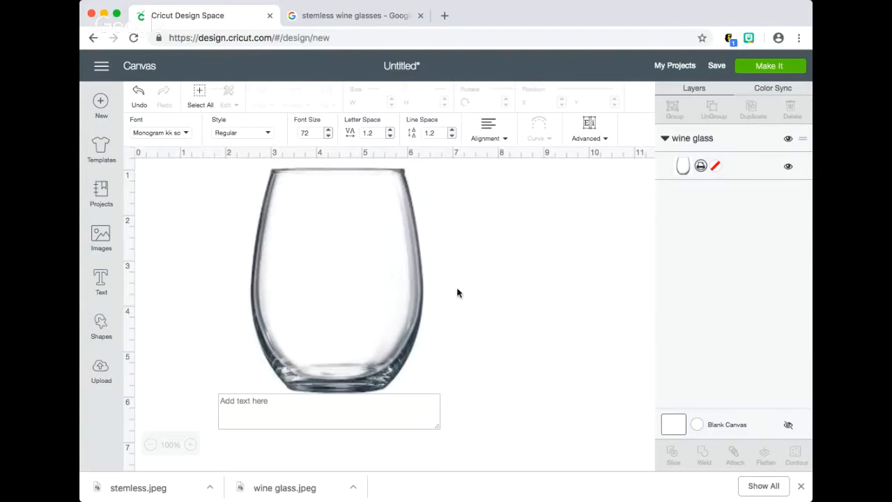
Enter JUM as the monogram text.
left_click(255, 409)
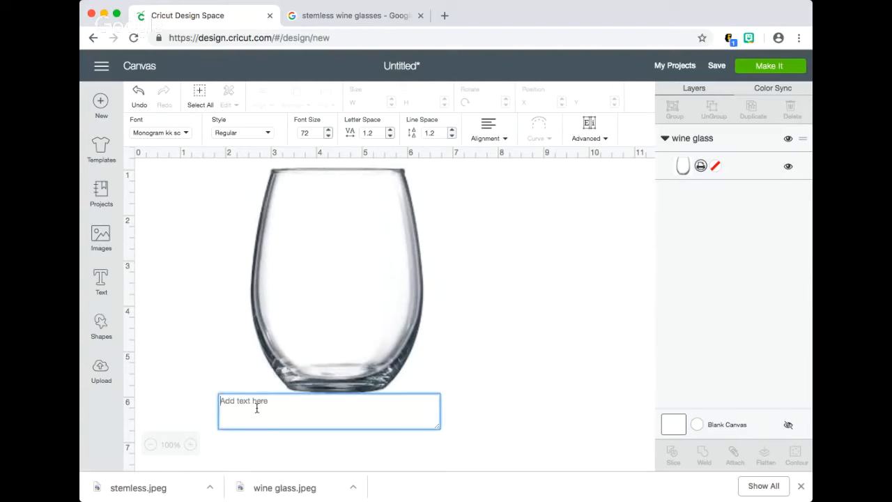
type("JU")
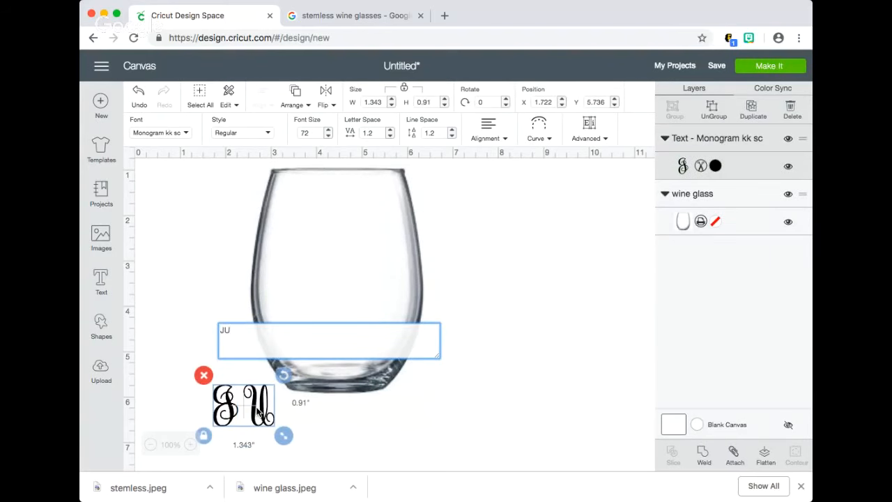
type("M")
Enlarge the monogram to about 4.21 by 1.72 in and place it partly over the glass near X 4.19, Y 2.10.
left_click_drag(265, 418, 357, 259)
left_click_drag(412, 280, 453, 345)
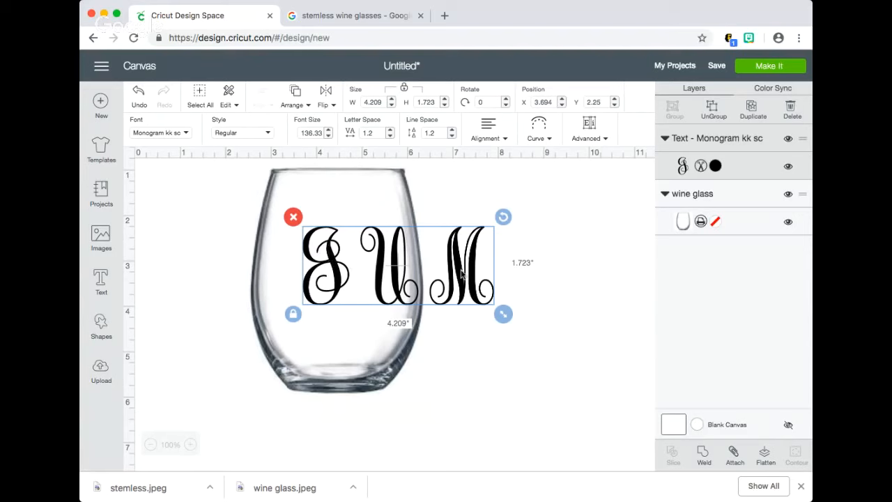
left_click_drag(363, 253, 386, 245)
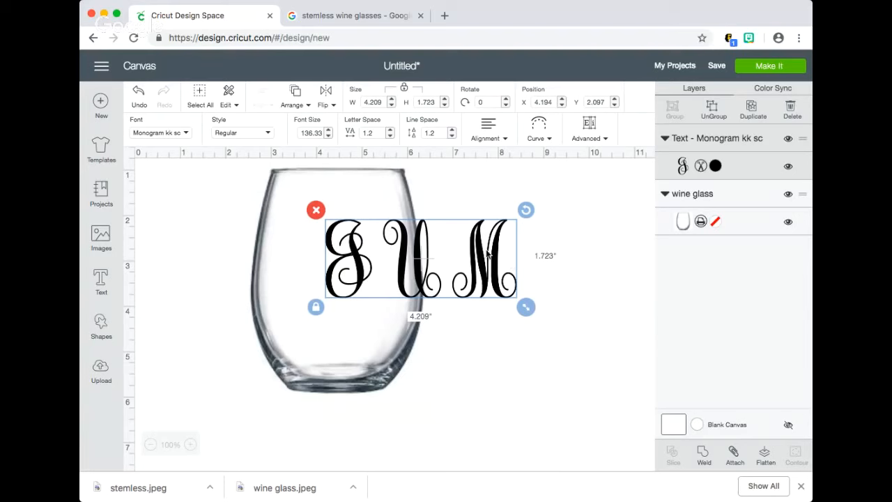
Tighten the monogram's letter spacing to -0.9.
left_click(391, 137)
left_click(391, 136)
left_click(391, 137)
left_click(391, 136)
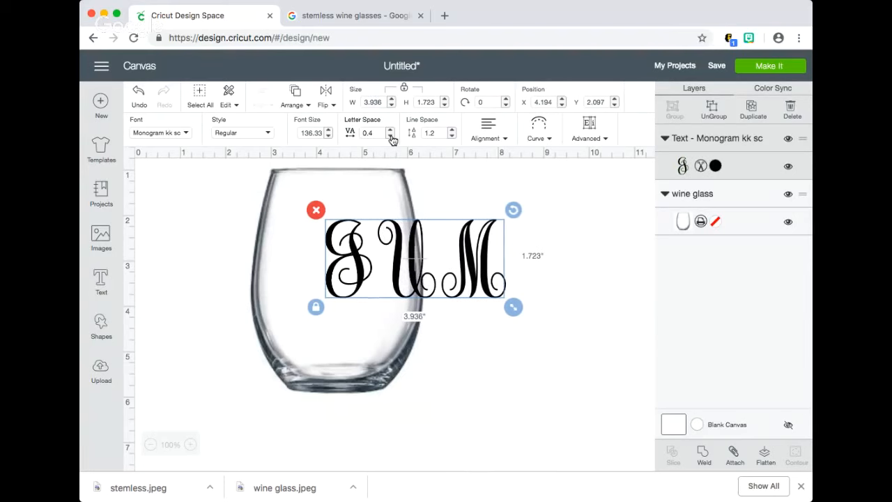
left_click(391, 136)
left_click(390, 137)
left_click(391, 136)
left_click(391, 136)
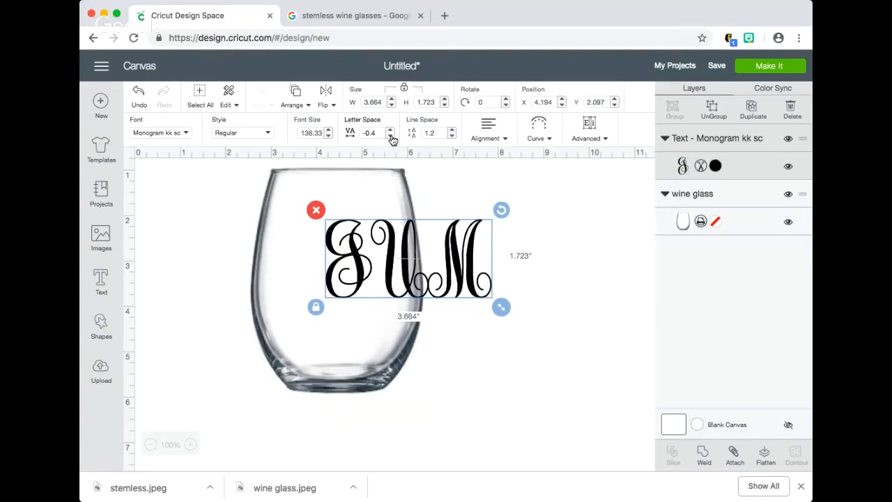
left_click(391, 137)
left_click(391, 137)
left_click(391, 136)
left_click(391, 137)
left_click(391, 136)
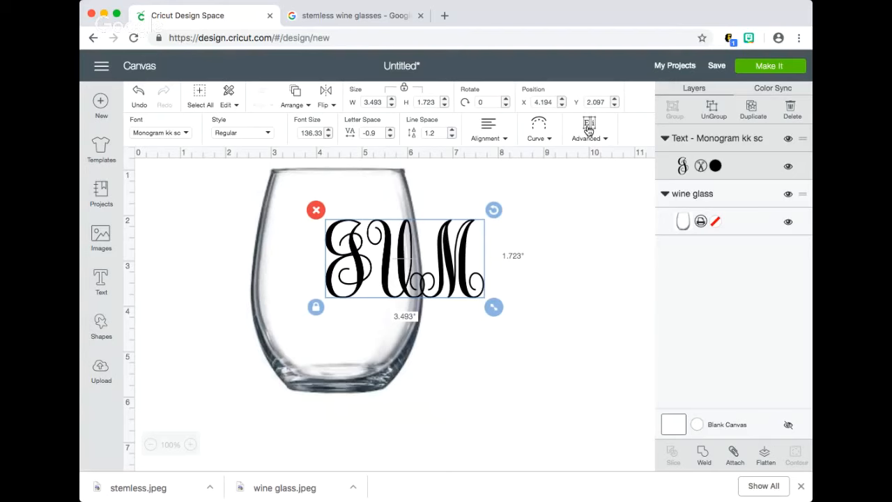
Ungroup the monogram into separate letters and move the wine glass image down, clear of them.
left_click(589, 130)
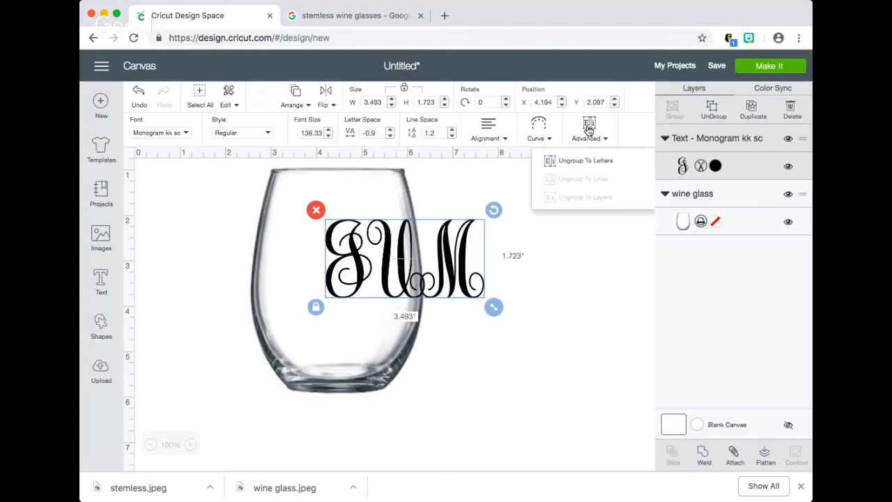
left_click(585, 163)
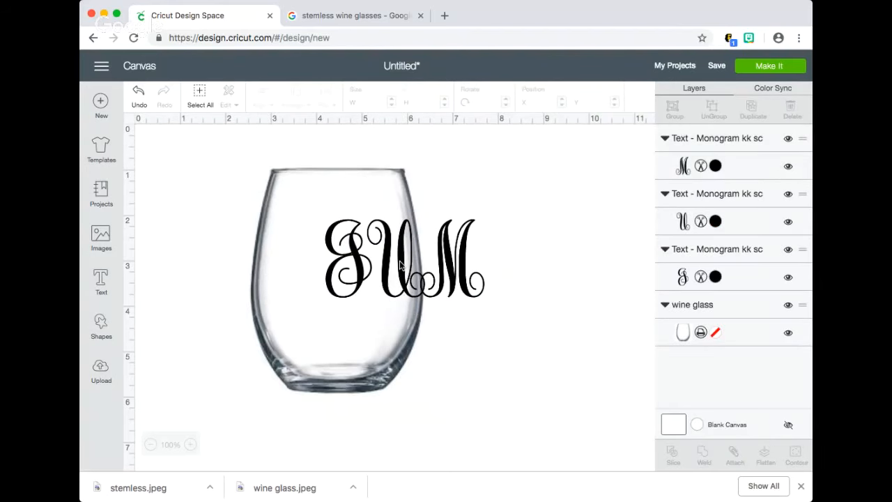
left_click_drag(353, 379, 208, 357)
left_click_drag(332, 321, 322, 501)
Enlarge the U to about 1.73 by 2.35 in between its neighbours and move the J closer so it overlaps the U.
left_click(388, 277)
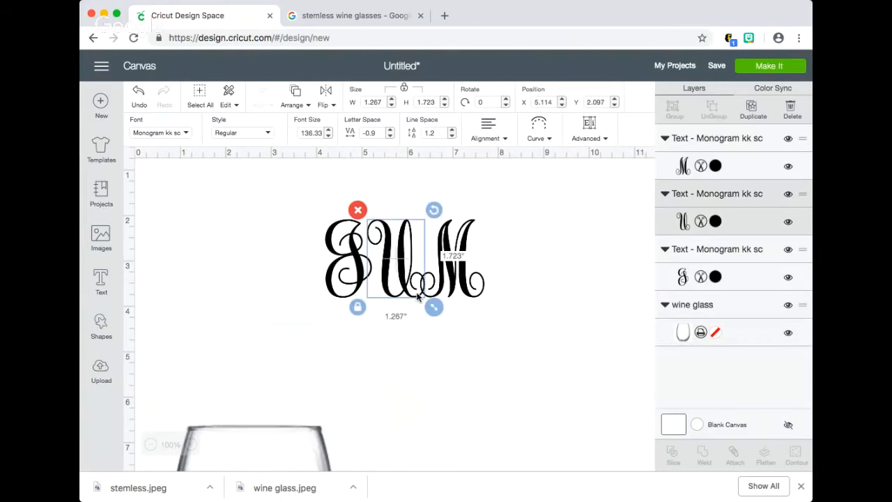
left_click_drag(432, 312, 454, 339)
left_click_drag(419, 309, 418, 294)
left_click(542, 343)
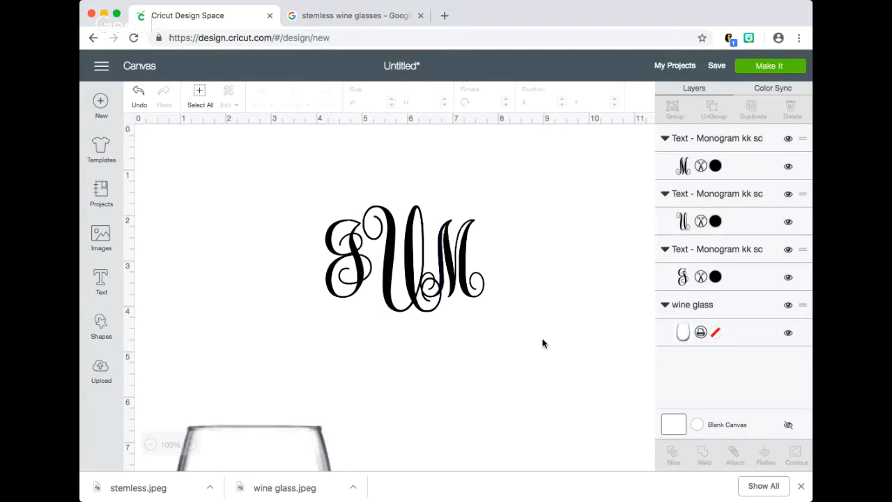
left_click_drag(359, 281, 368, 281)
left_click(505, 350)
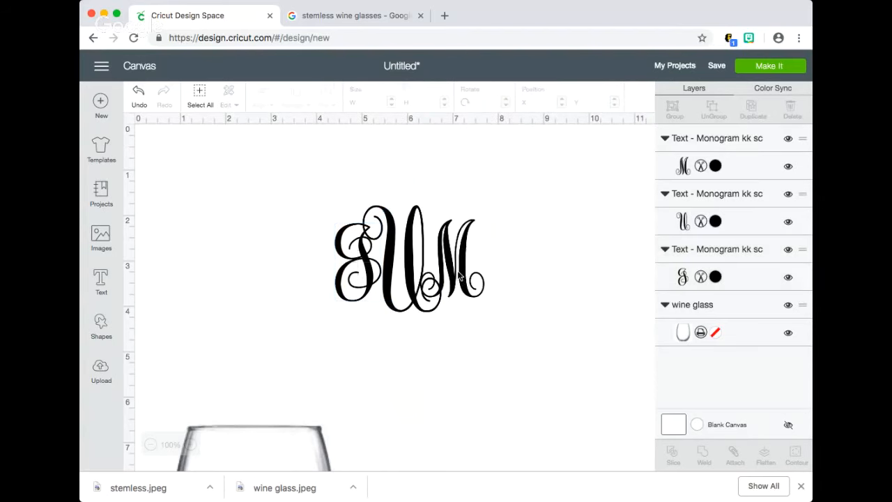
Try aligning the three monogram letters with Center Horizontally.
left_click_drag(300, 196, 502, 309)
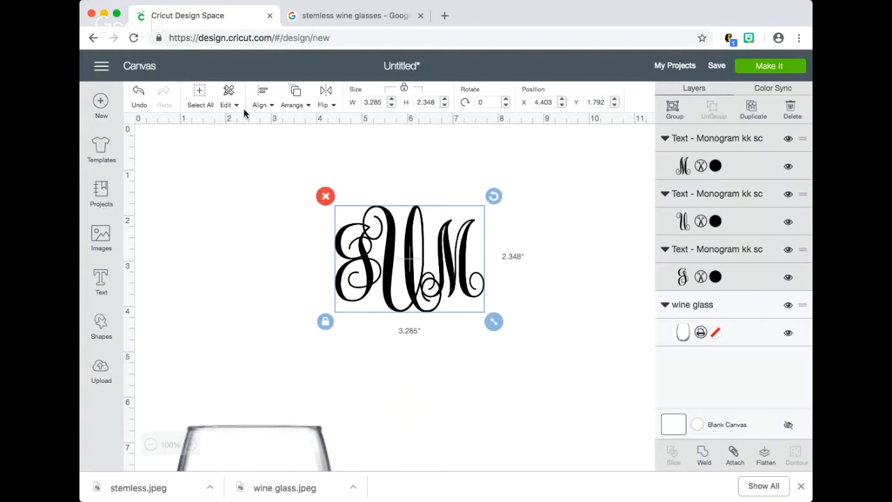
left_click(259, 102)
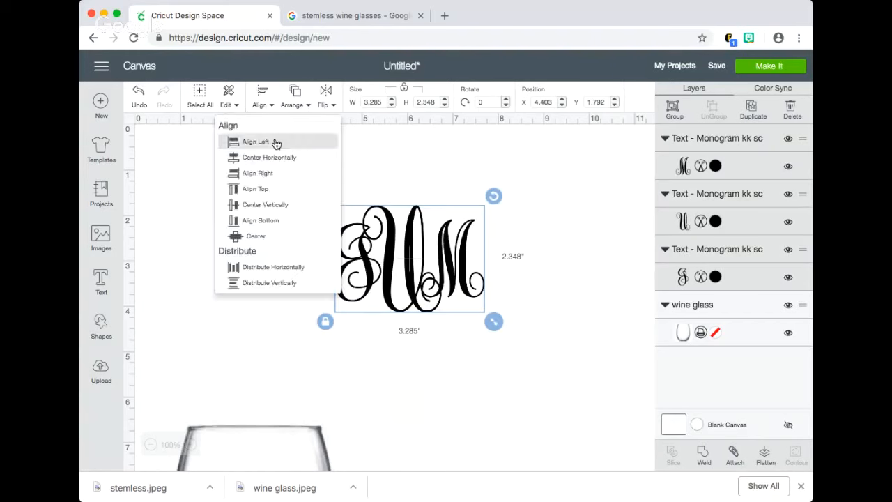
left_click(263, 95)
left_click(263, 95)
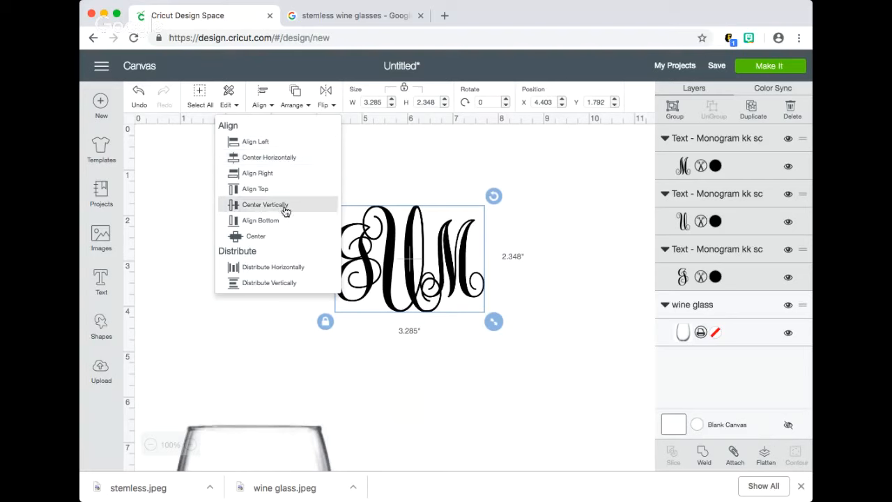
left_click(291, 157)
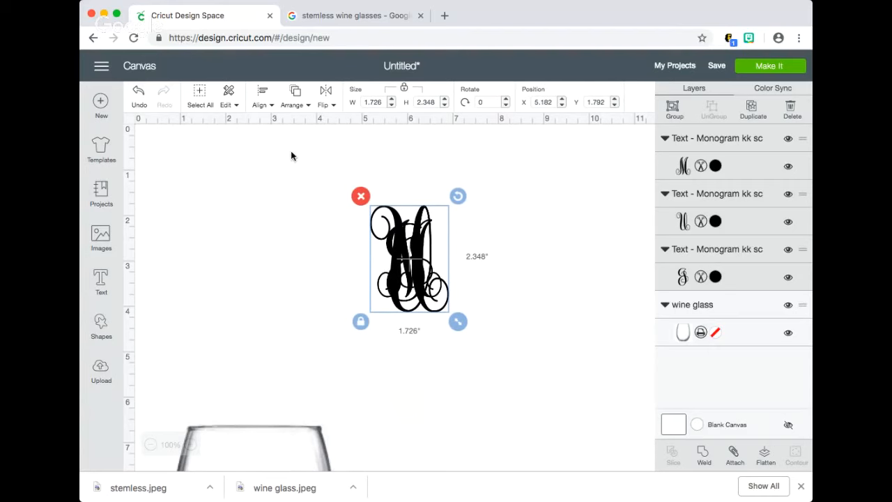
left_click(139, 97)
Align the three monogram letters with Center Vertically.
left_click_drag(318, 187, 443, 274)
left_click(262, 97)
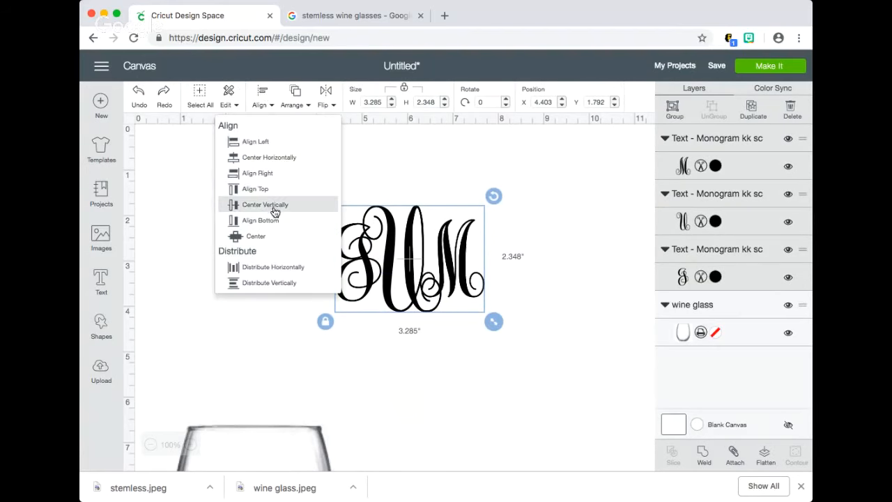
left_click(274, 212)
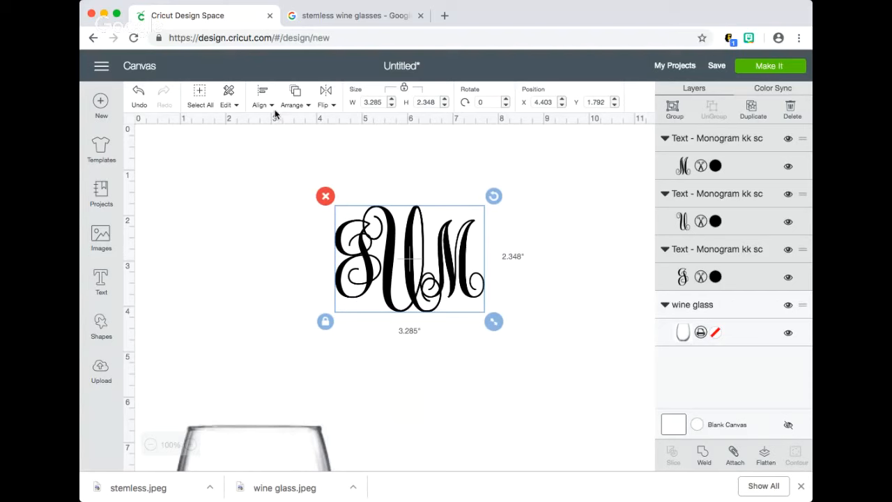
left_click(271, 101)
left_click(292, 210)
left_click(532, 245)
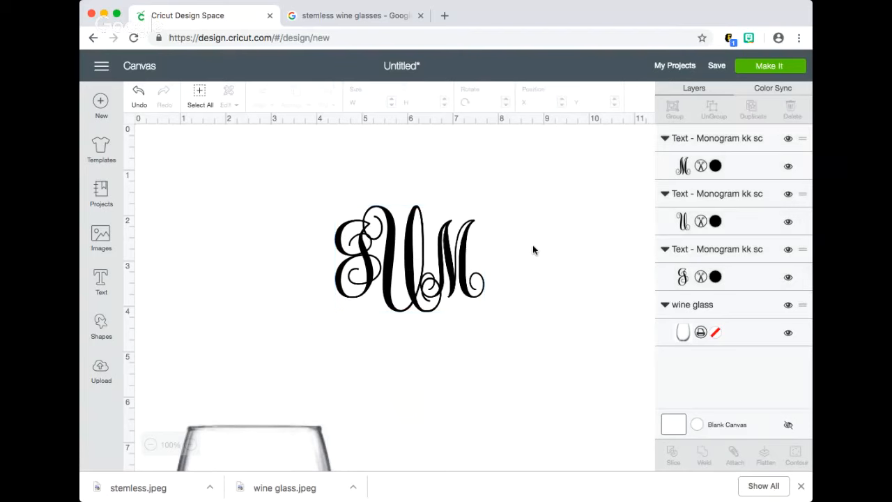
Nudge the U toward the J and the M toward the U so that the letters overlap.
left_click(191, 446)
left_click(192, 445)
left_click(192, 446)
left_click(192, 445)
scroll(378, 374, "right", 1)
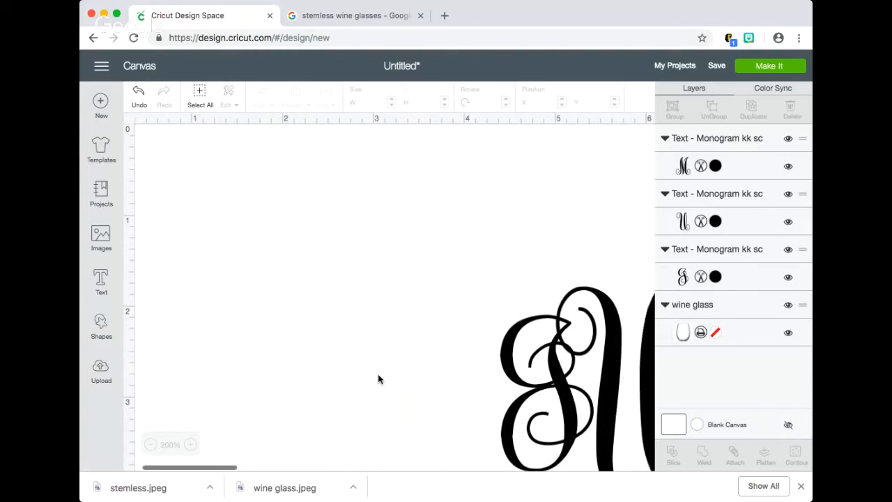
scroll(379, 374, "down", 1)
scroll(378, 379, "right", 5)
scroll(378, 379, "down", 3)
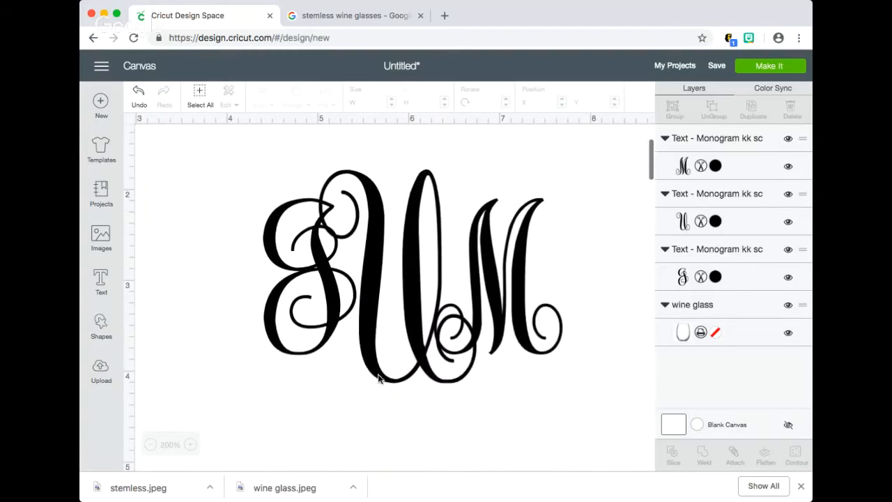
left_click(324, 279)
left_click_drag(325, 279, 318, 280)
left_click_drag(537, 282, 506, 287)
left_click(227, 303)
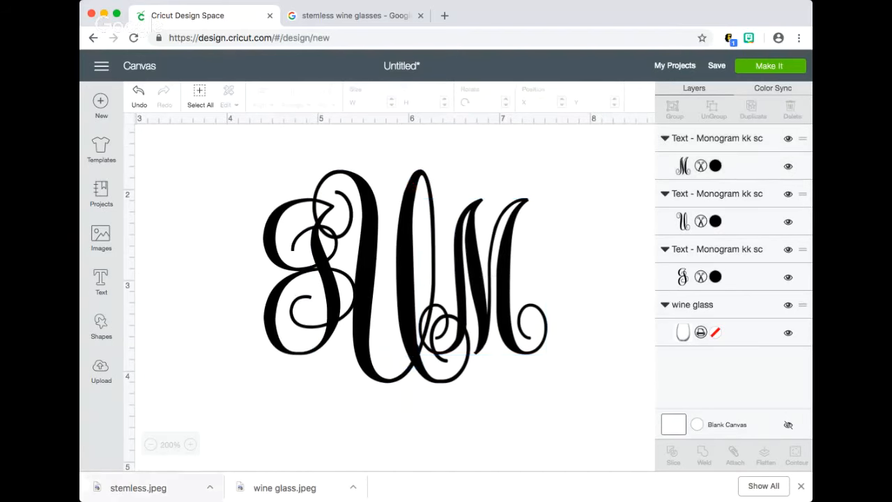
Weld the J, U and M letters into a single shape.
left_click(151, 443)
left_click(150, 444)
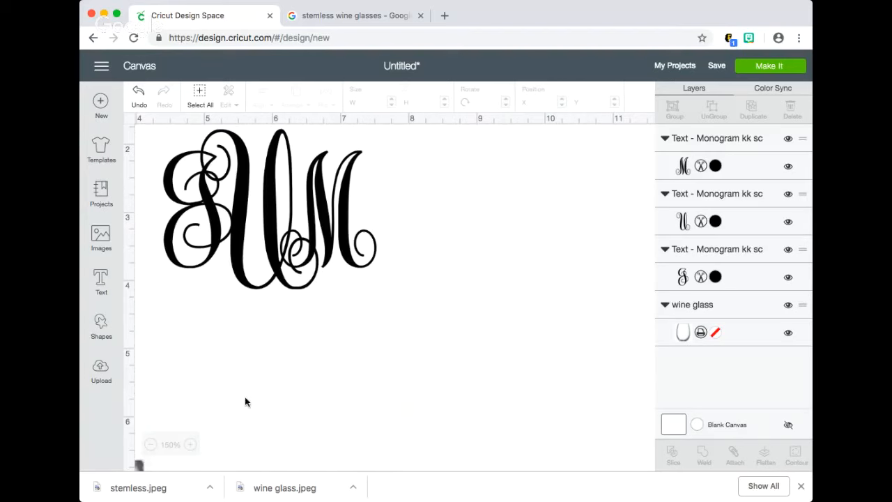
scroll(267, 402, "left", 2)
left_click(150, 444)
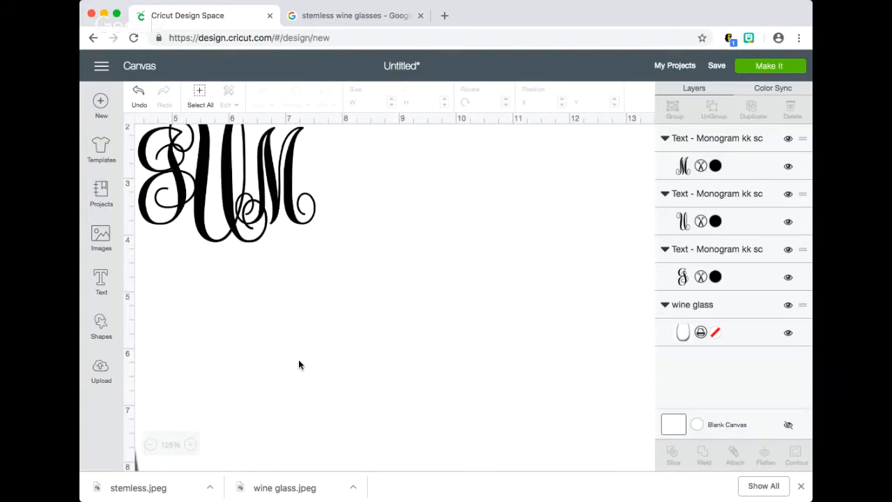
scroll(300, 363, "left", 1)
scroll(301, 363, "up", 3)
scroll(302, 365, "left", 3)
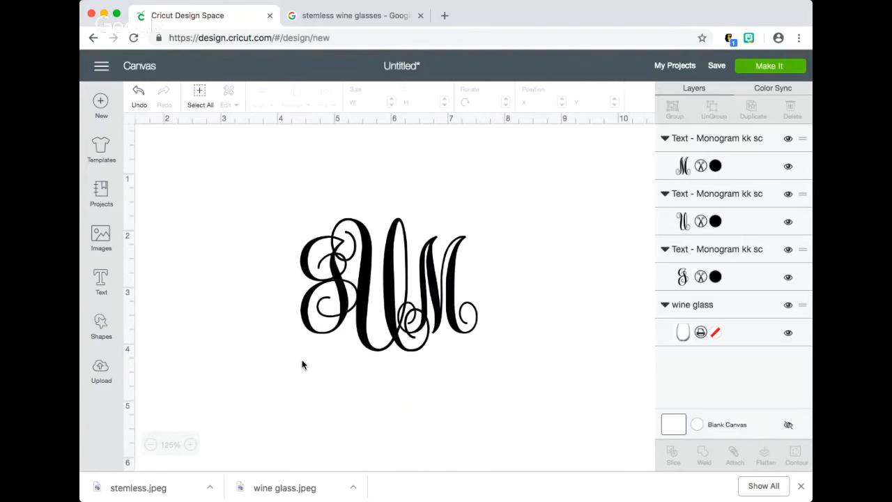
left_click_drag(269, 198, 443, 320)
left_click(518, 419)
left_click_drag(270, 199, 505, 373)
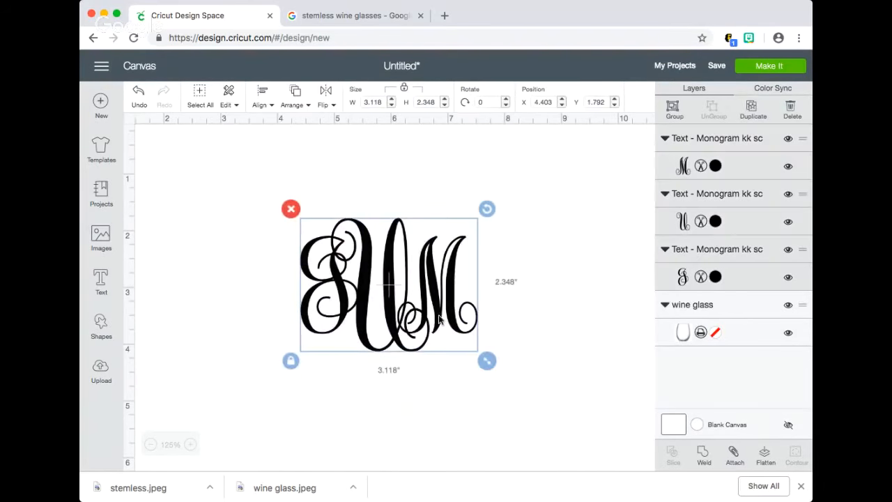
left_click(704, 458)
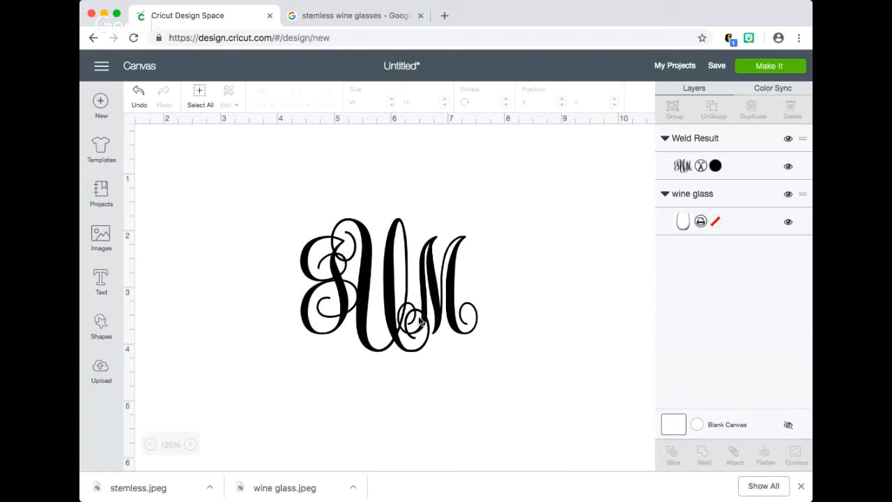
Move the wine glass back up and place the welded monogram beside it near X 8.01, Y 2.56.
left_click_drag(344, 272, 438, 289)
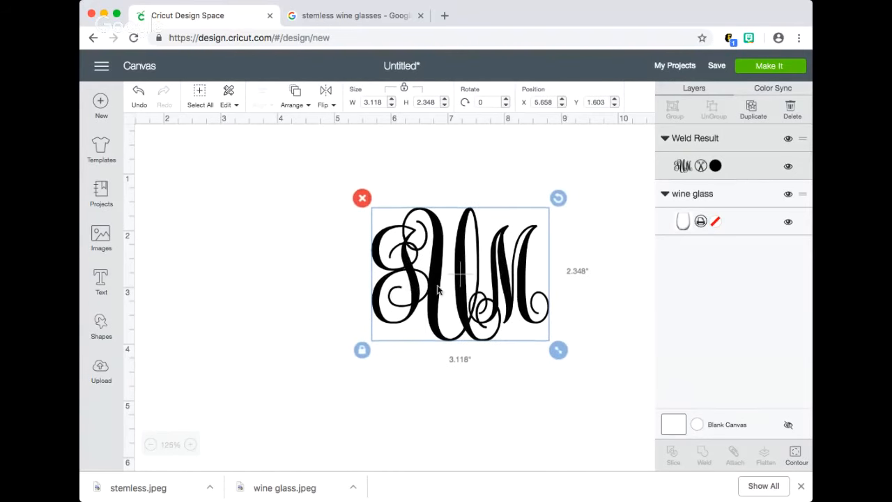
left_click(276, 364)
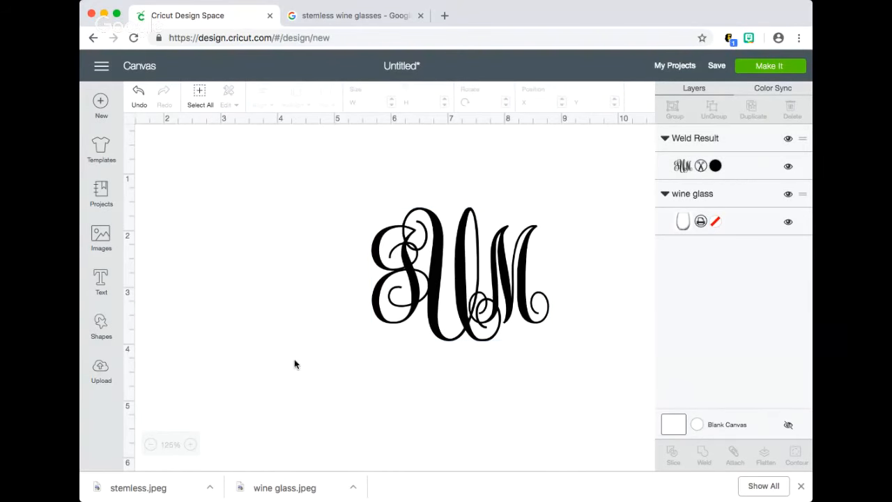
left_click(415, 304)
scroll(259, 363, "left", 2)
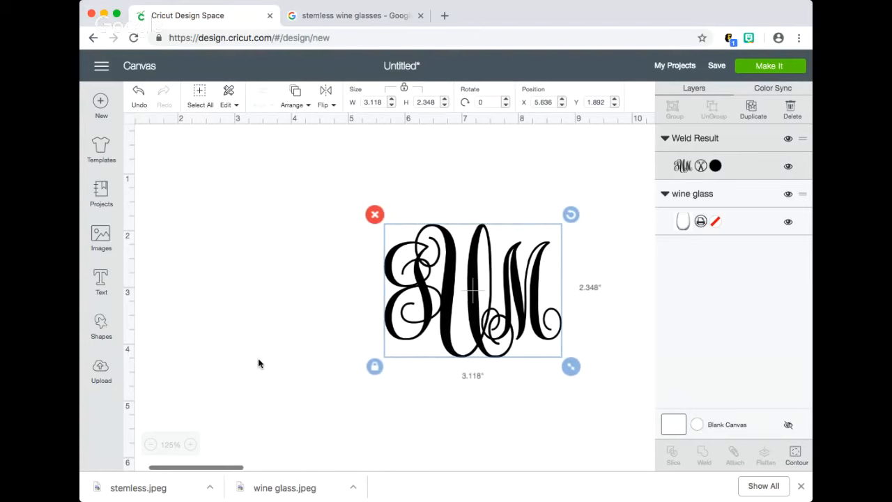
left_click(148, 445)
left_click_drag(231, 448, 369, 201)
left_click_drag(462, 249, 569, 280)
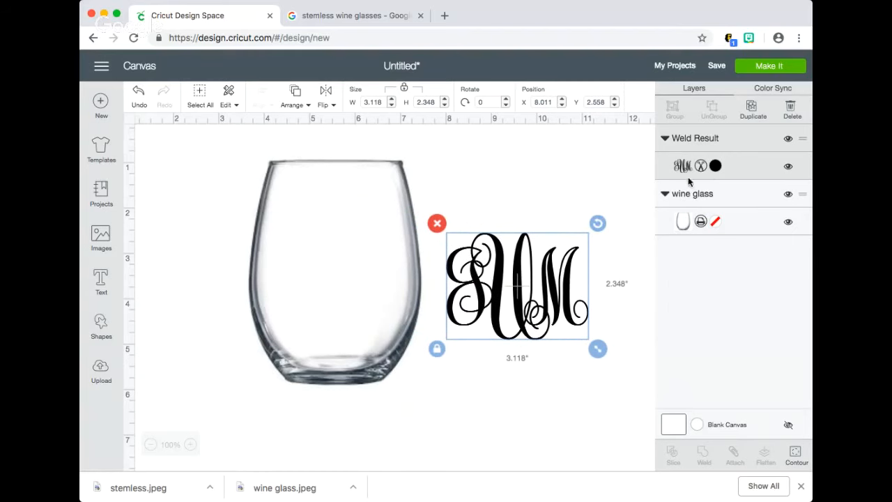
Recolor the welded monogram to the basic red, #E6212E.
left_click(716, 166)
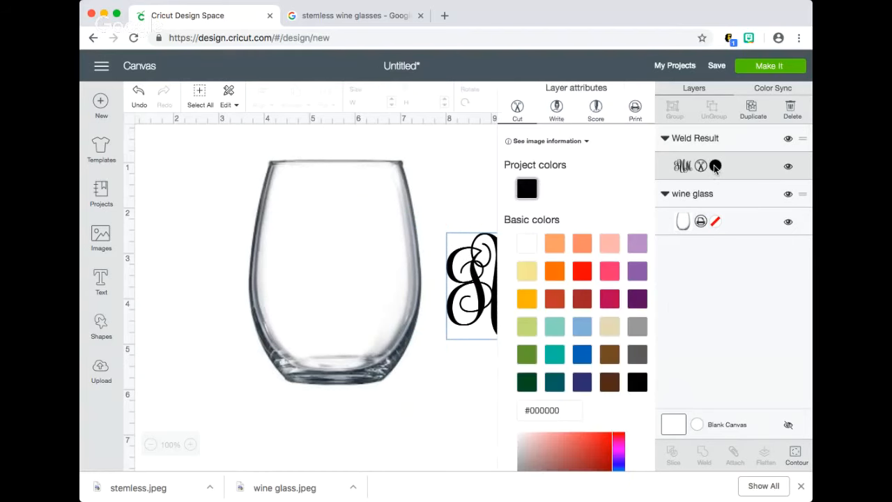
left_click(589, 277)
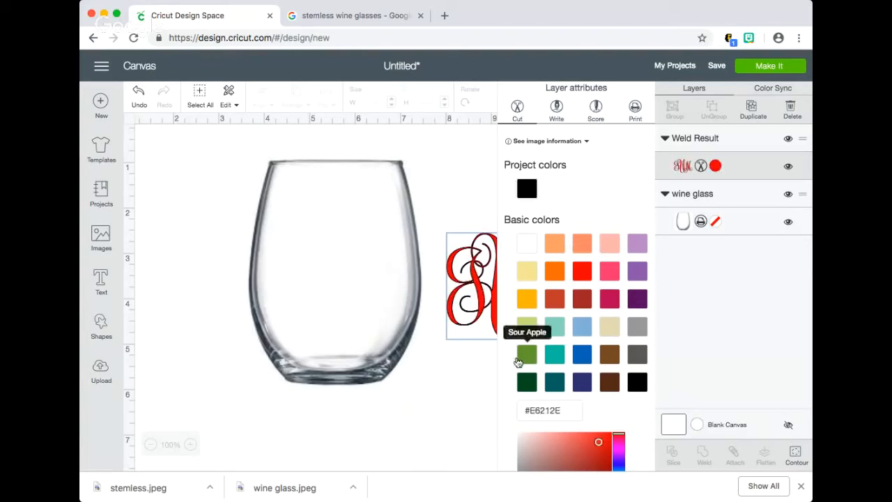
left_click(488, 307)
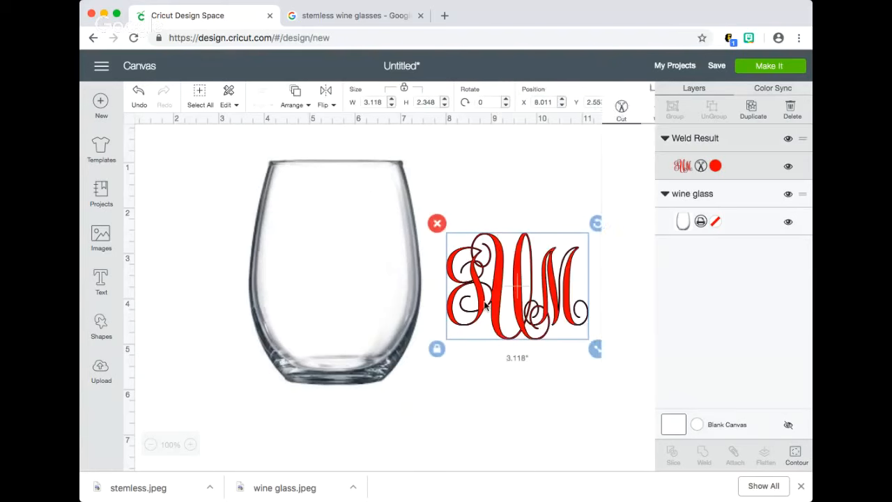
Place the monogram on the wine glass near X 4.26, Y 2.34 and shrink it to about 2.62 by 1.97 in.
left_click_drag(485, 306, 306, 289)
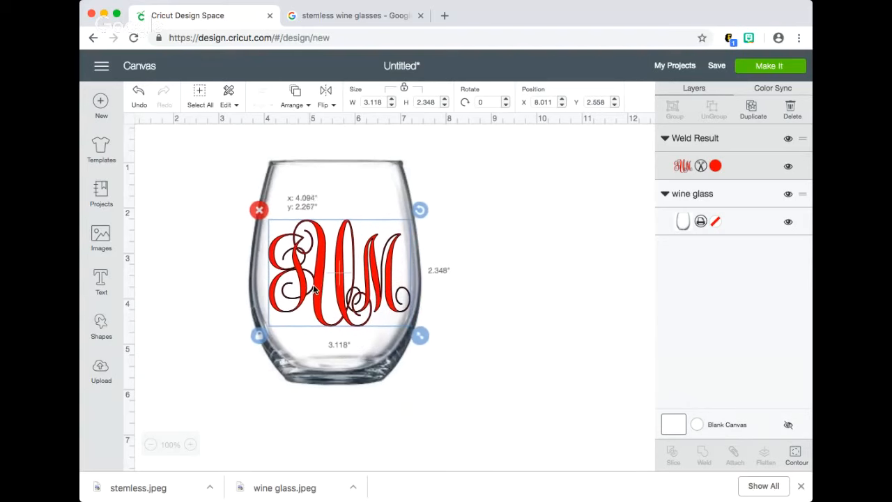
left_click_drag(420, 335, 398, 321)
left_click_drag(332, 292, 341, 295)
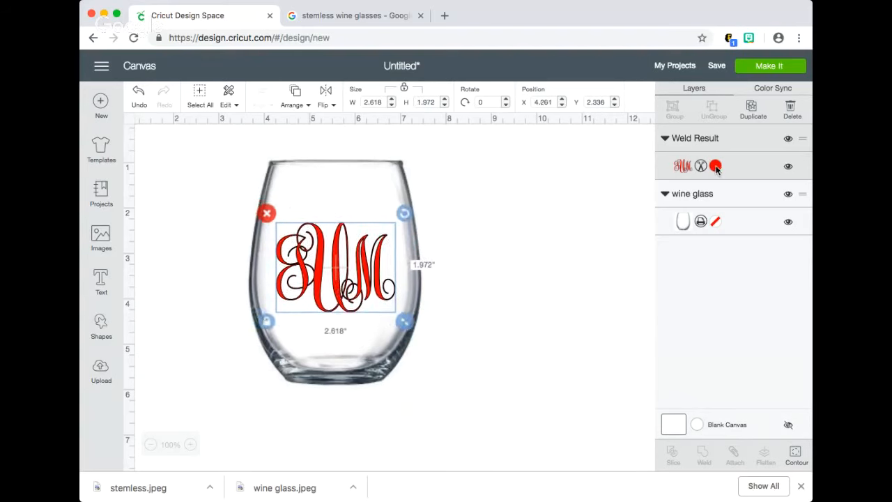
left_click(497, 284)
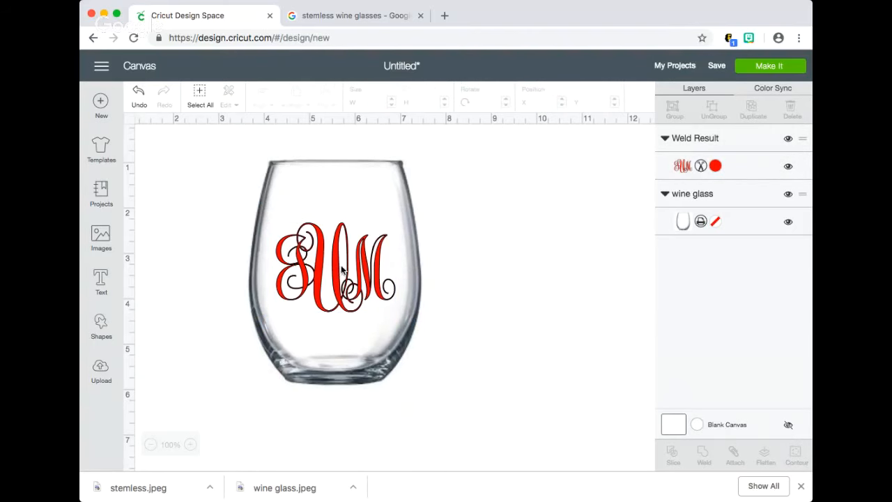
Change the welded monogram's layer attribute to Print so the letters have no cut outline.
left_click(190, 445)
left_click(191, 446)
left_click(191, 446)
left_click(191, 445)
left_click(191, 446)
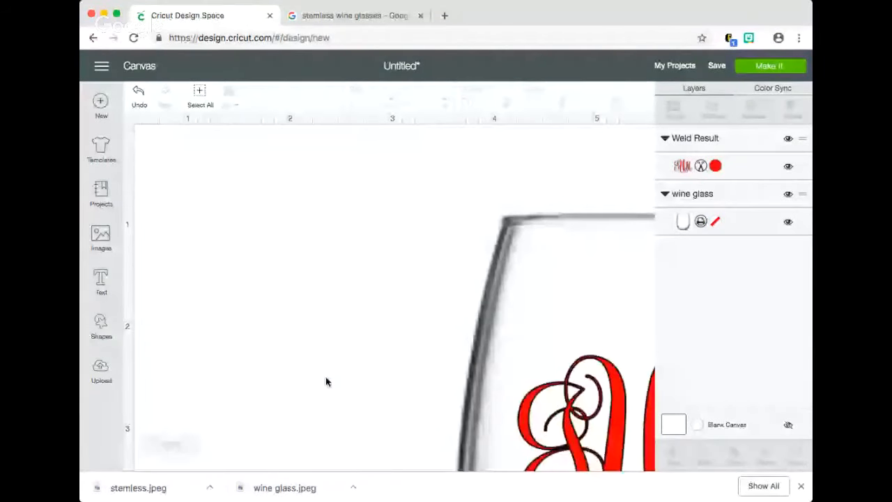
scroll(326, 381, "down", 4)
scroll(326, 381, "up", 4)
scroll(326, 382, "right", 2)
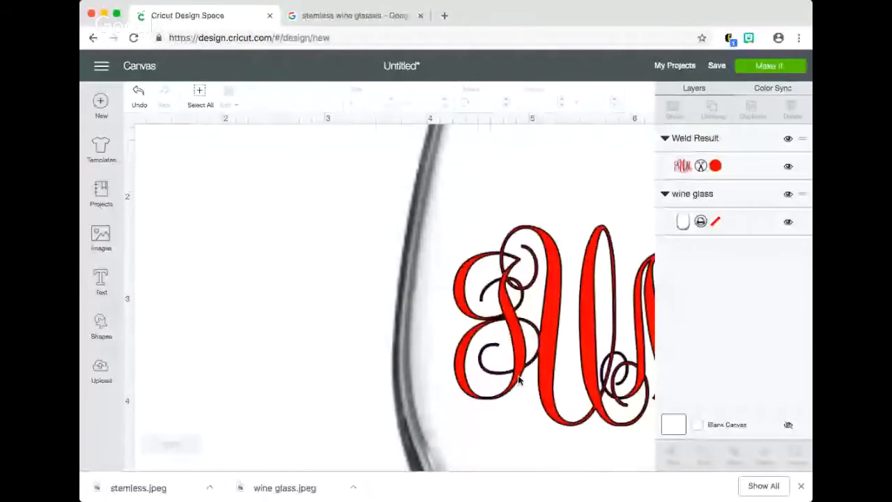
left_click(518, 333)
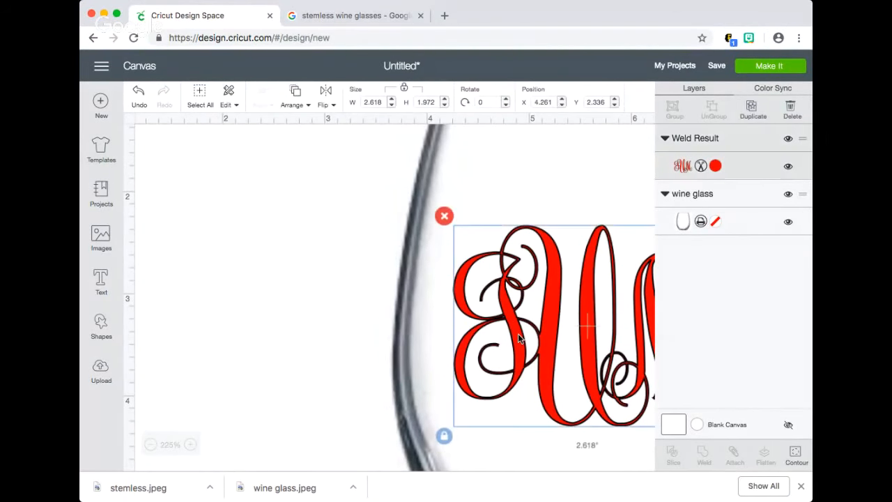
left_click(701, 167)
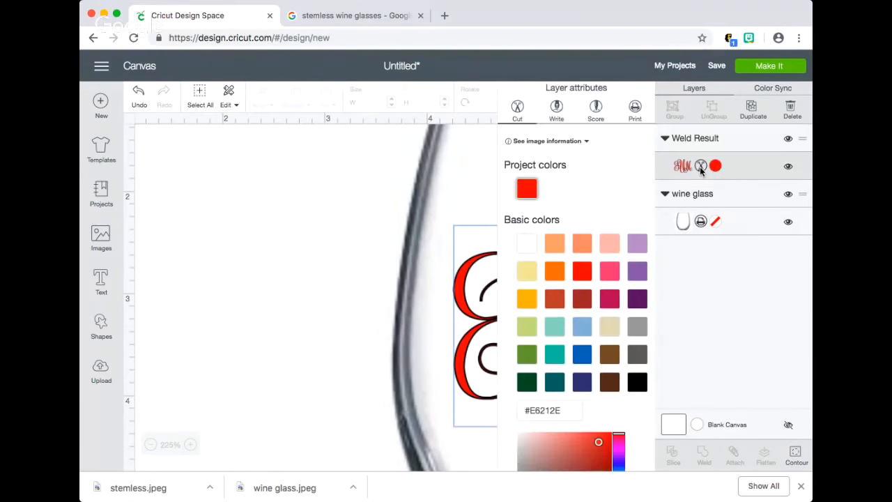
left_click(635, 108)
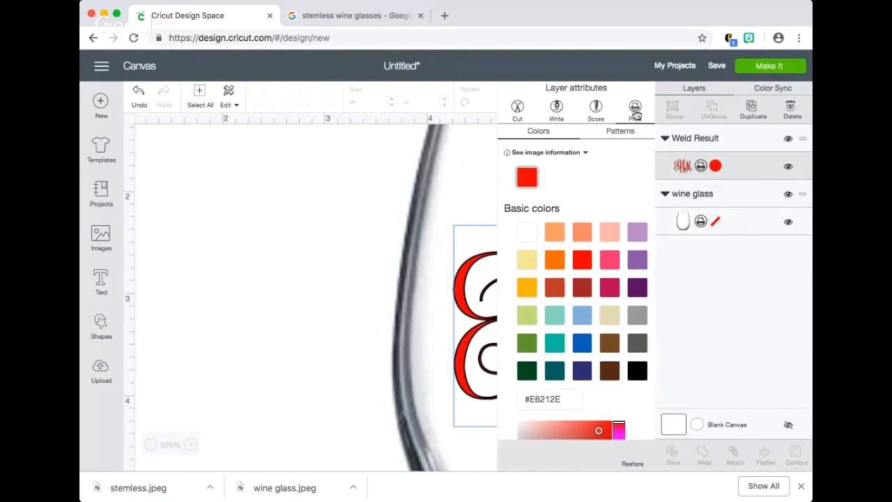
left_click(309, 268)
Dismiss the downloads bar and nudge the monogram slightly to the right to center it on the wine glass.
left_click(149, 446)
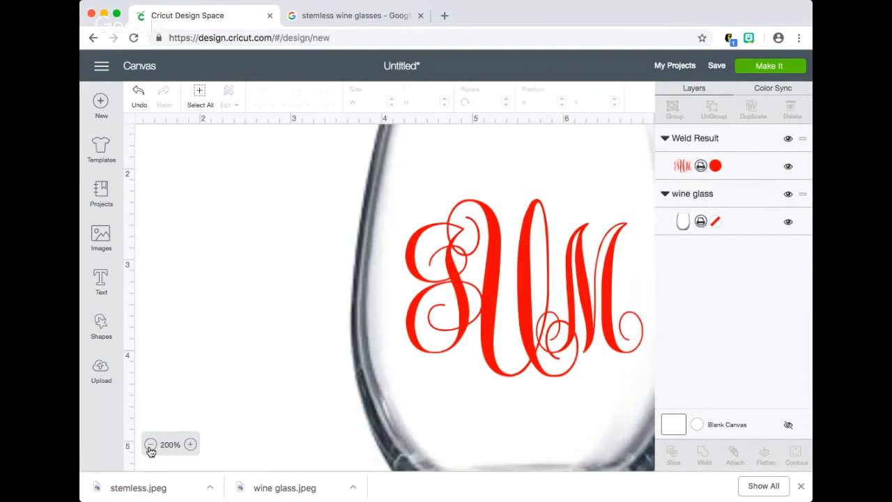
left_click(150, 446)
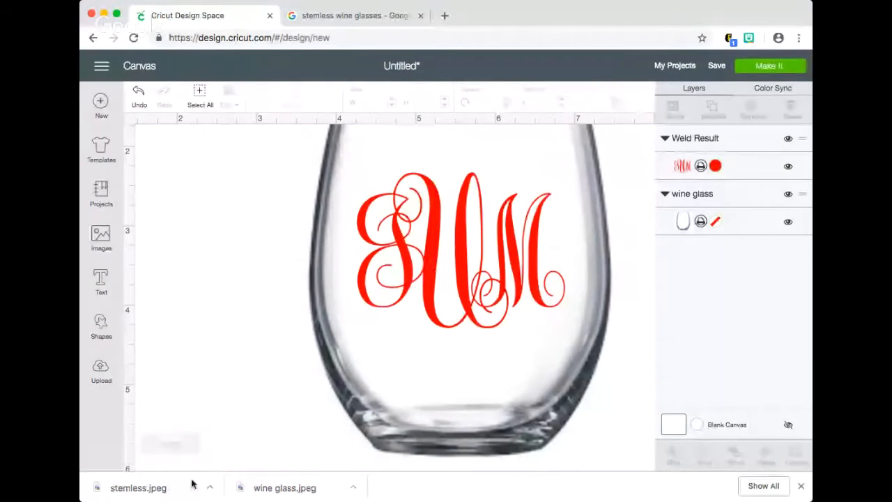
left_click(149, 446)
scroll(200, 340, "up", 3)
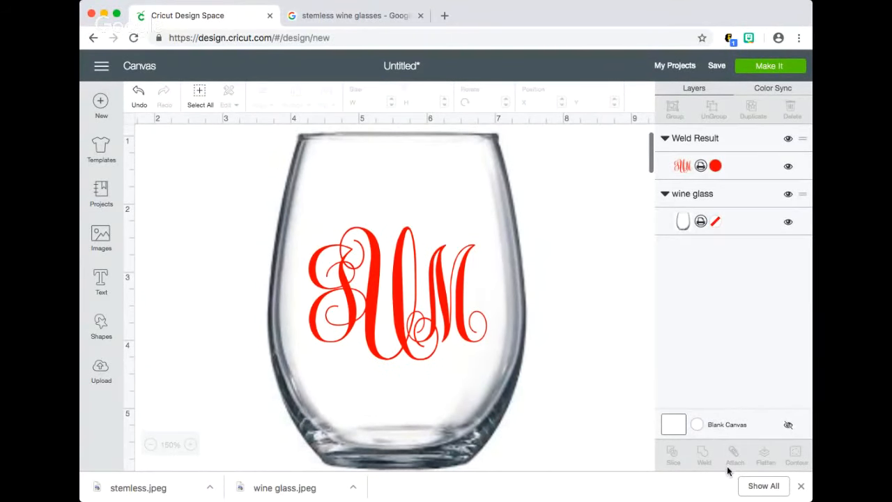
left_click(801, 485)
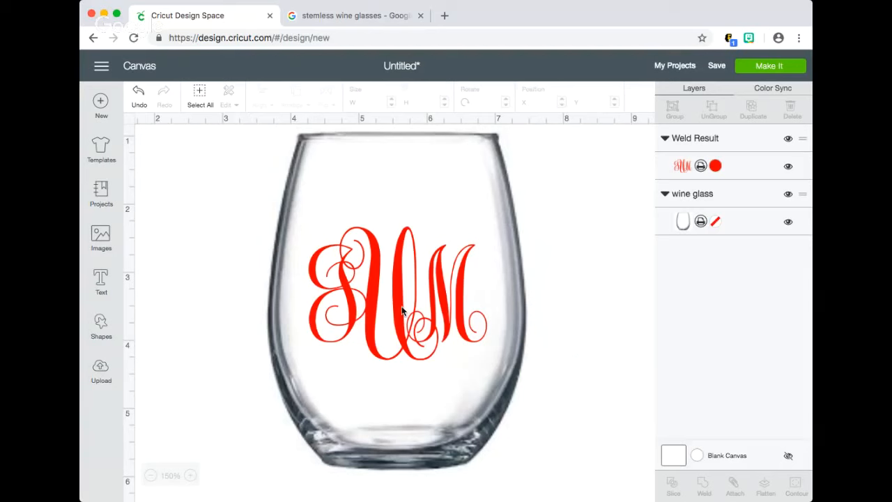
left_click_drag(402, 311, 407, 309)
left_click(592, 363)
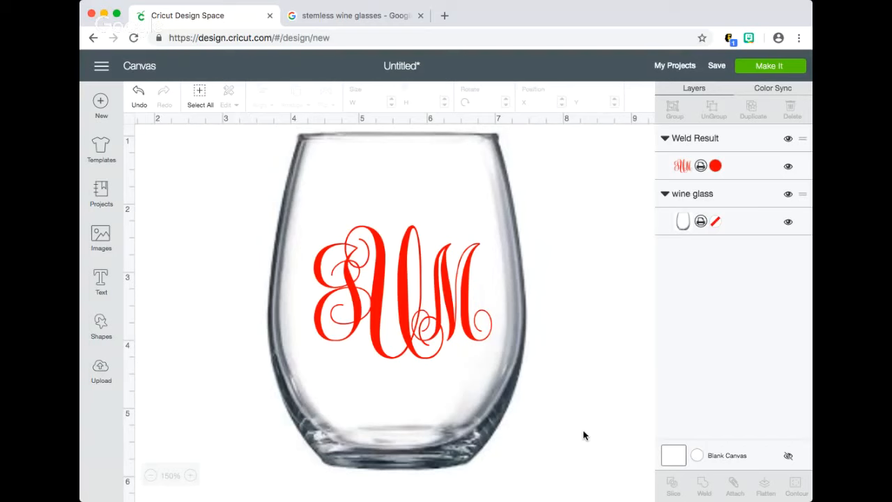
Capture a screenshot of the wine glass mockup and open the saved image from the desktop in Preview.
key("super+shift+4")
key("Escape")
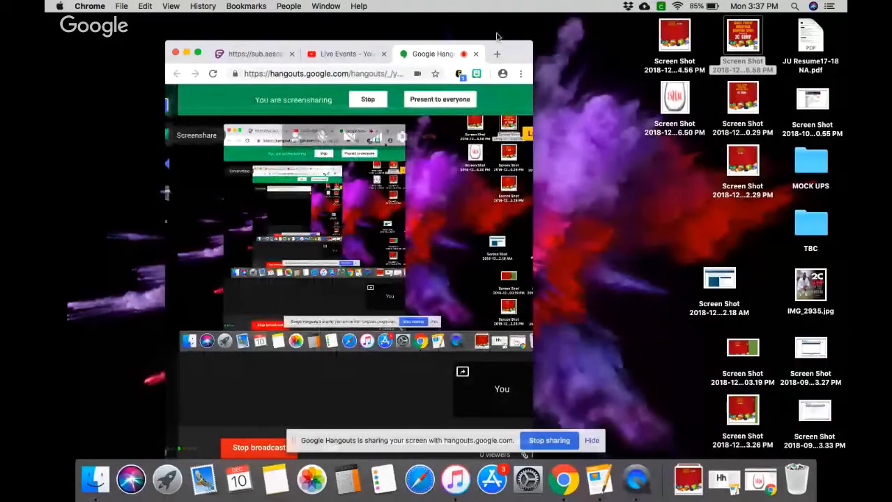
left_click_drag(672, 111, 651, 155)
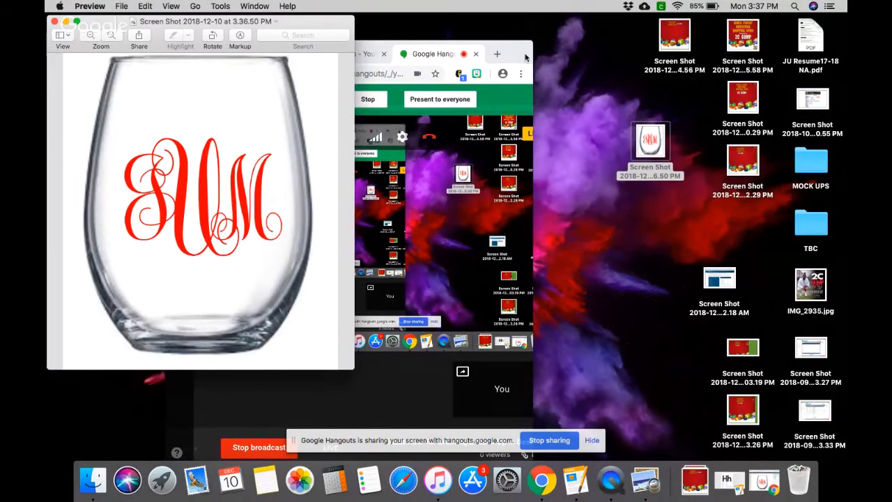
Move the Google Hangouts window beside the mockup image and switch the screen share to the Preview window.
left_click_drag(501, 49, 707, 49)
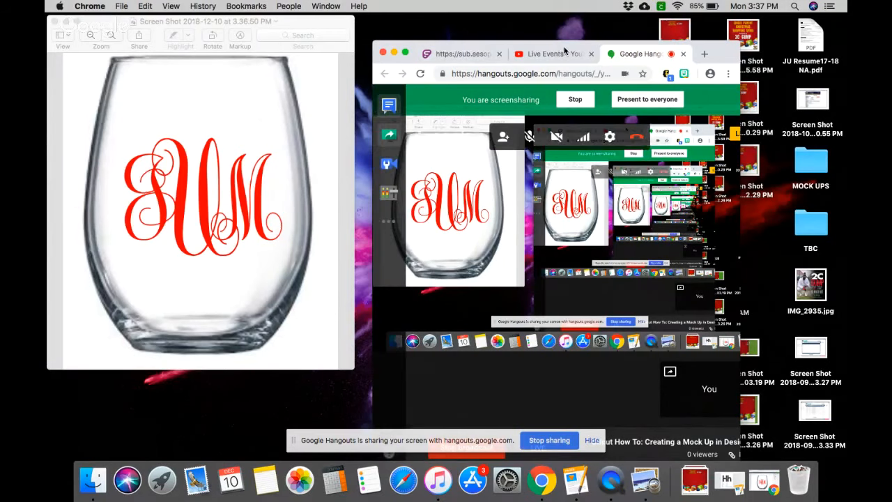
left_click(392, 135)
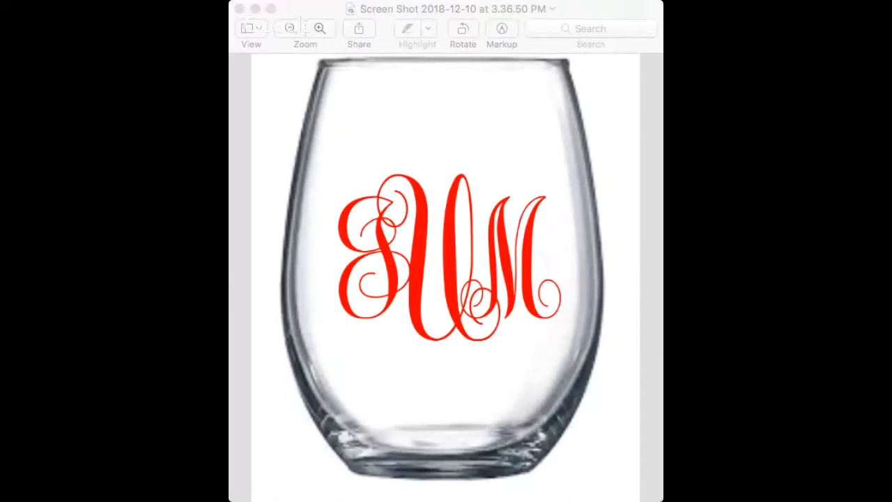
left_click(583, 13)
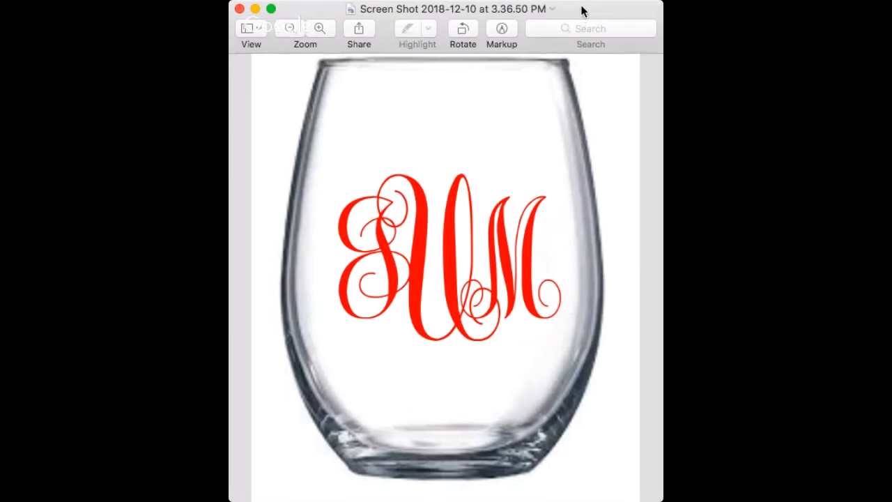